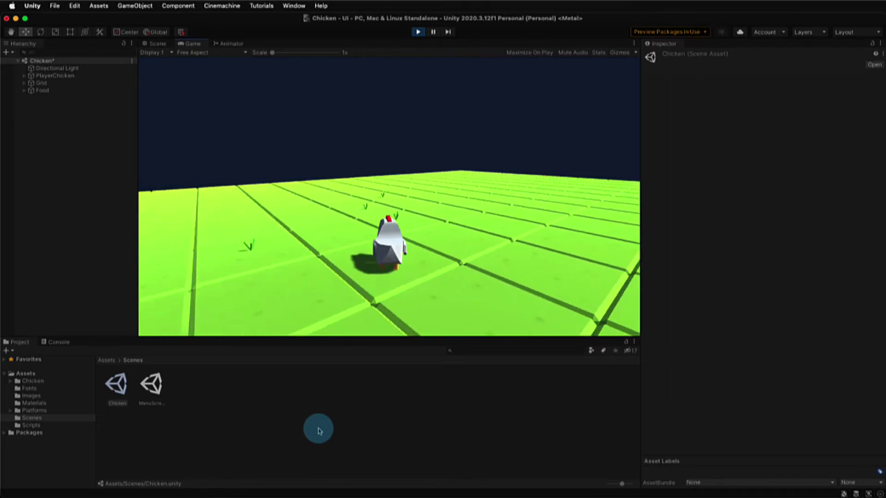
- Playtest the scene by steering the chicken around the grass platform, and stop the game
key("Left")
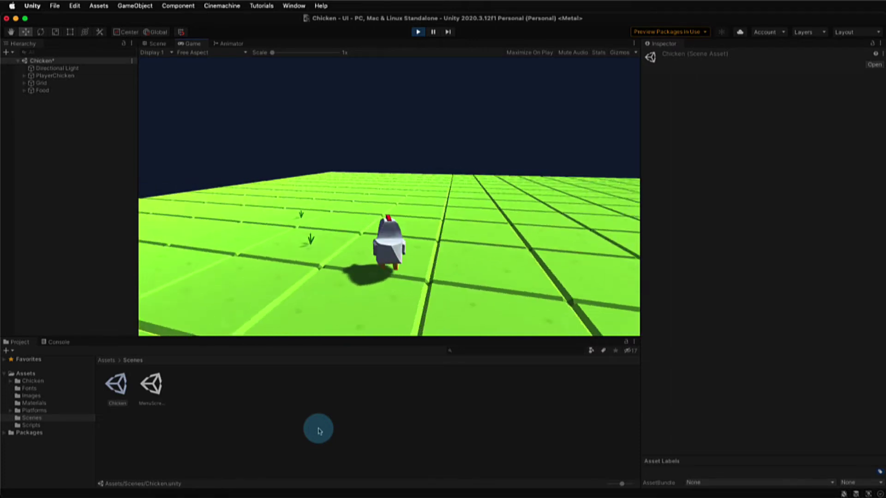
key("Left")
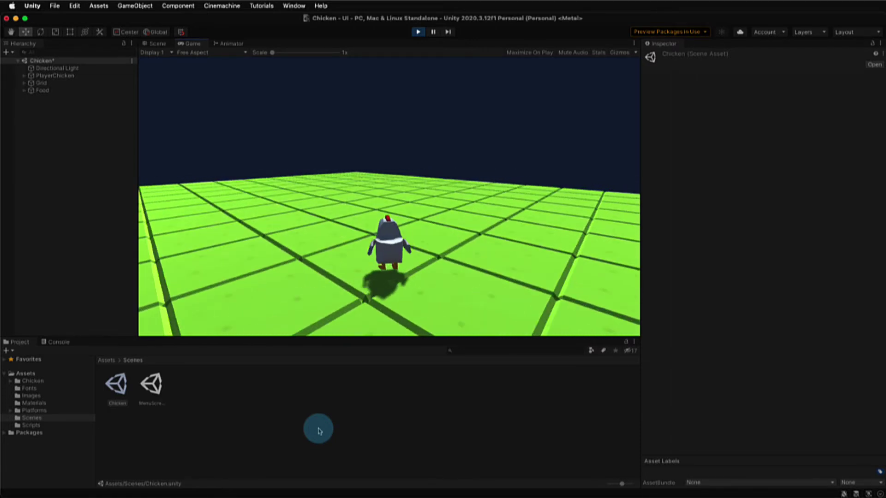
key("Left")
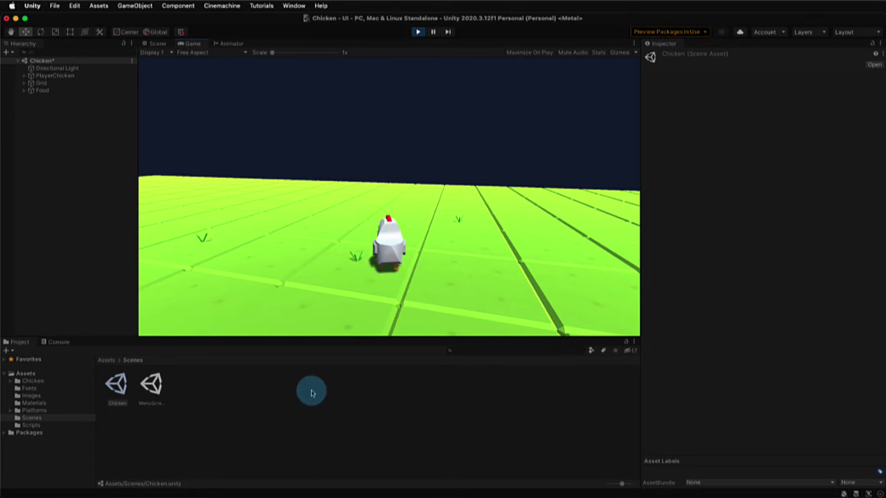
key("Left")
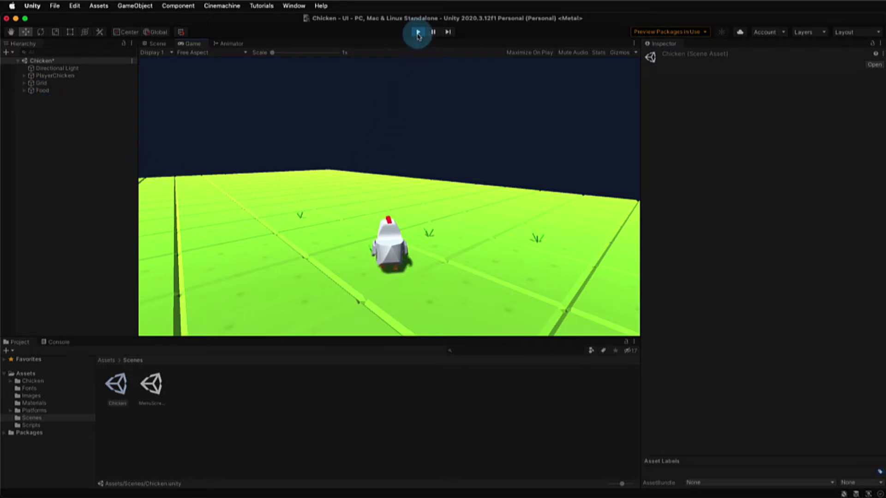
left_click(418, 31)
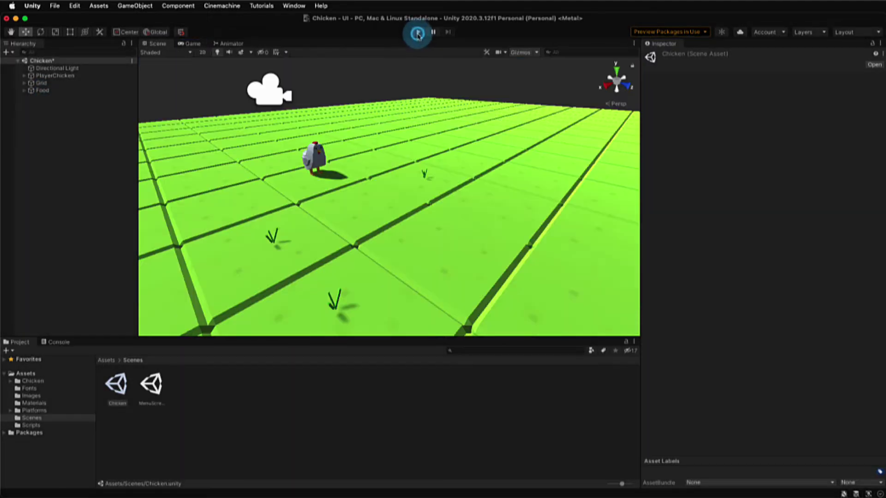
- Add a UI Text object to the Chicken scene and name it ScoreUI
left_click(71, 91)
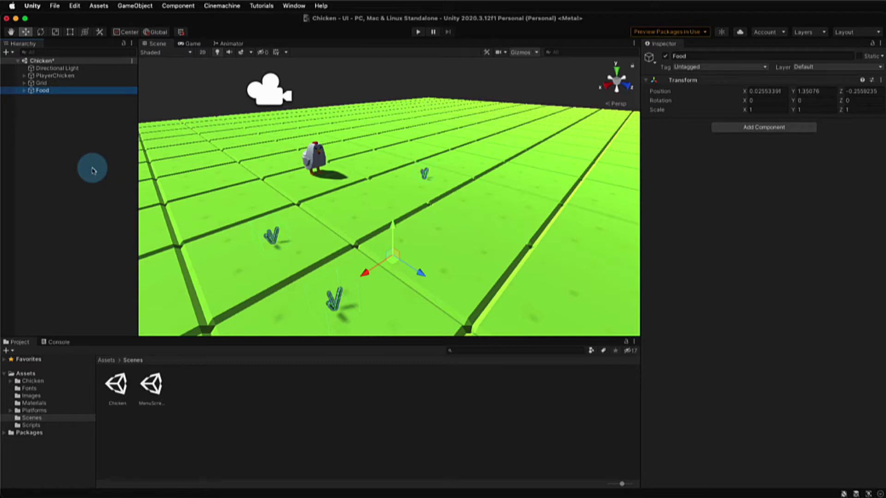
left_click(83, 163)
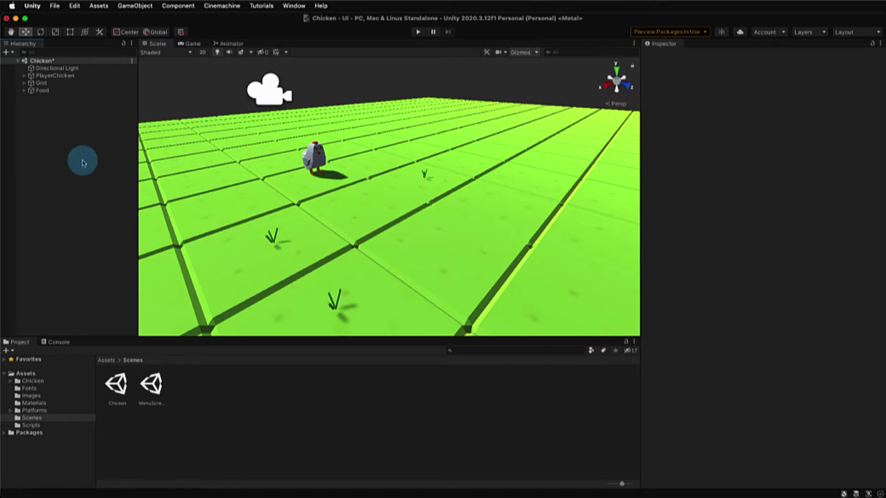
right_click(37, 121)
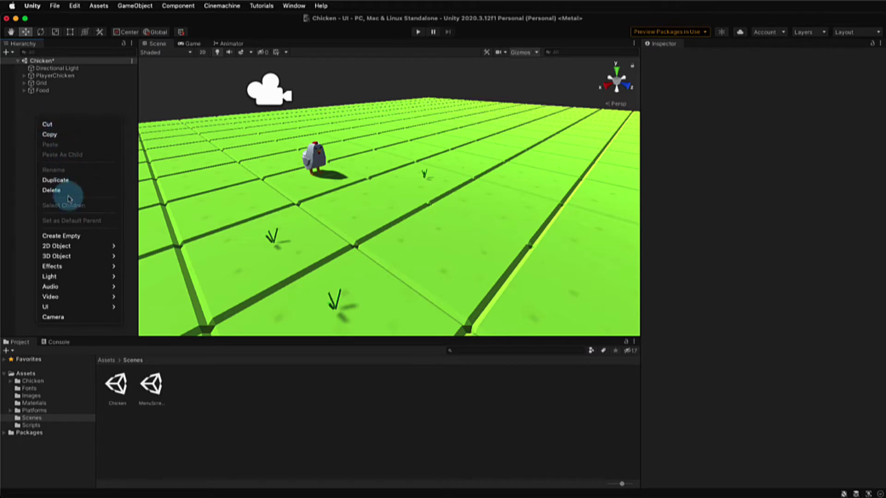
mouse_move(88, 308)
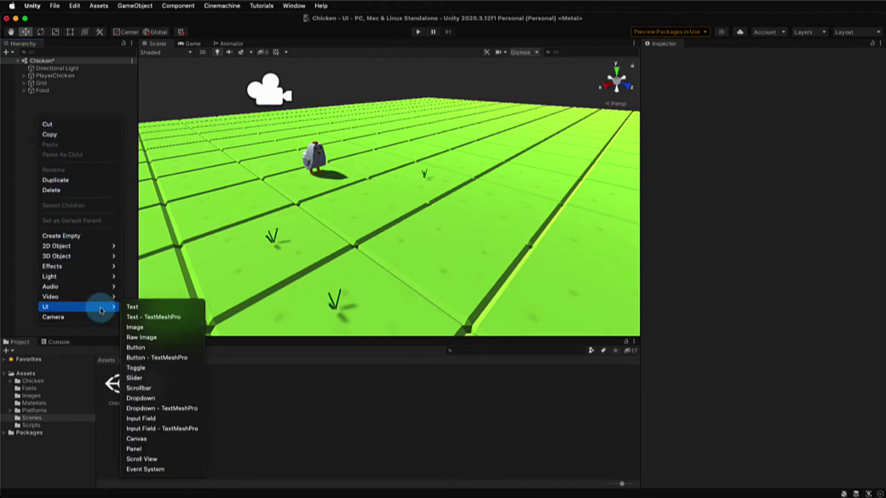
left_click(146, 308)
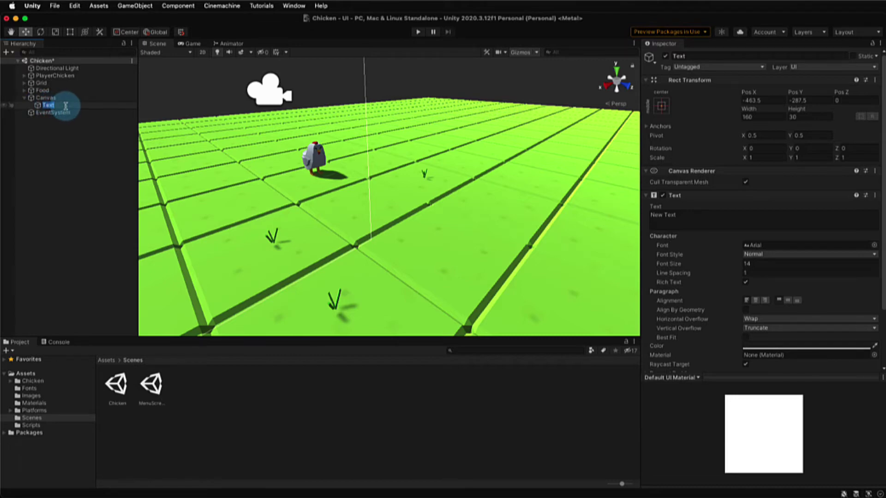
type("ScoreUI")
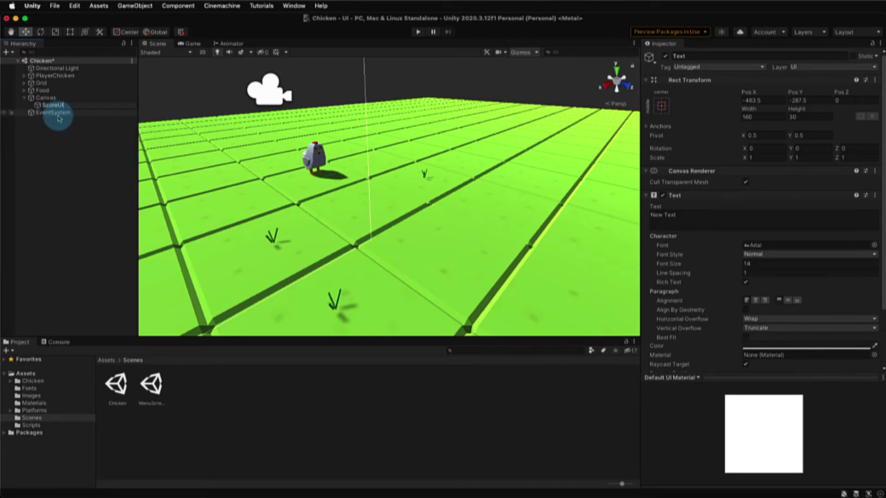
left_click(57, 114)
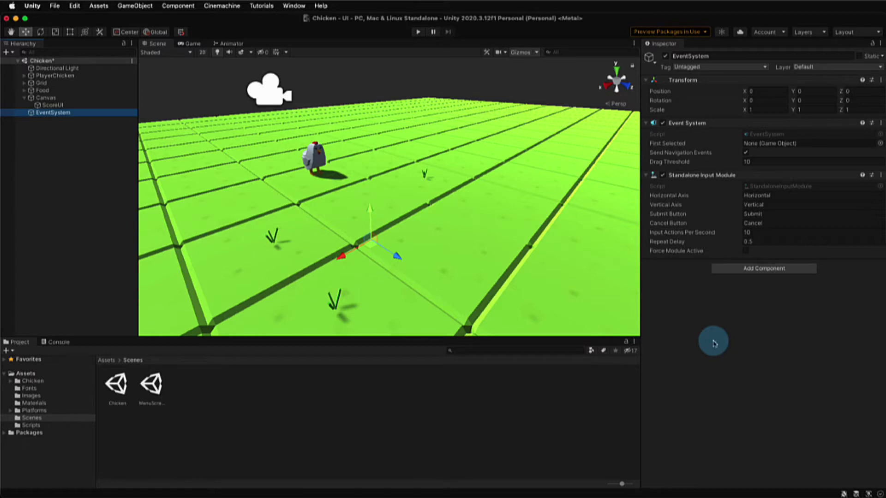
- Show the whole Canvas framed in the 2D Scene view, with the Rect Tool active
left_click(46, 98)
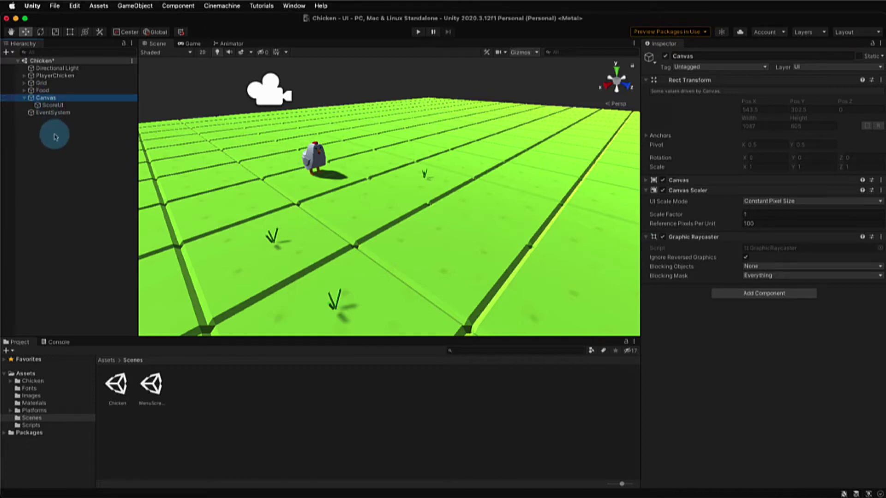
left_click(205, 55)
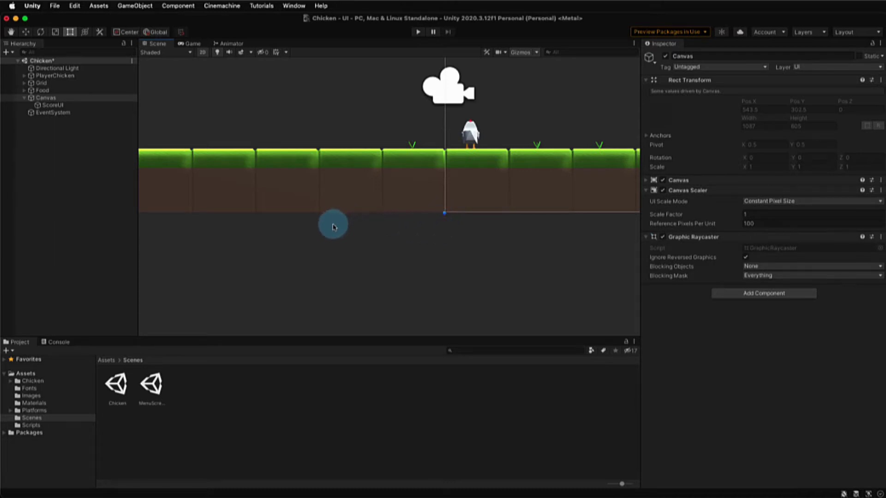
double_click(62, 100)
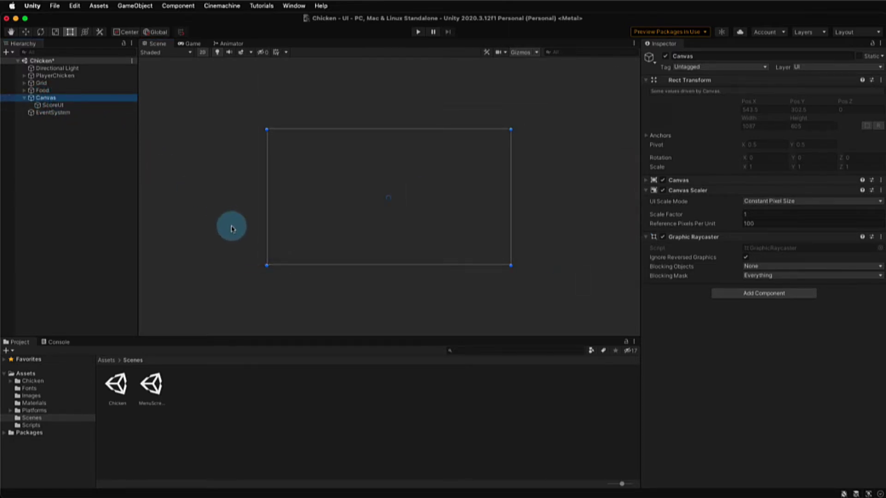
scroll(231, 228, "up", 5)
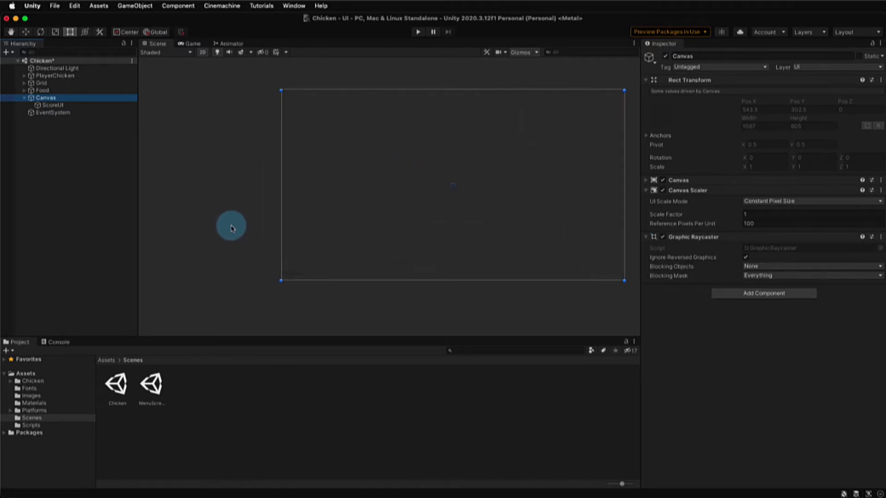
left_click(10, 31)
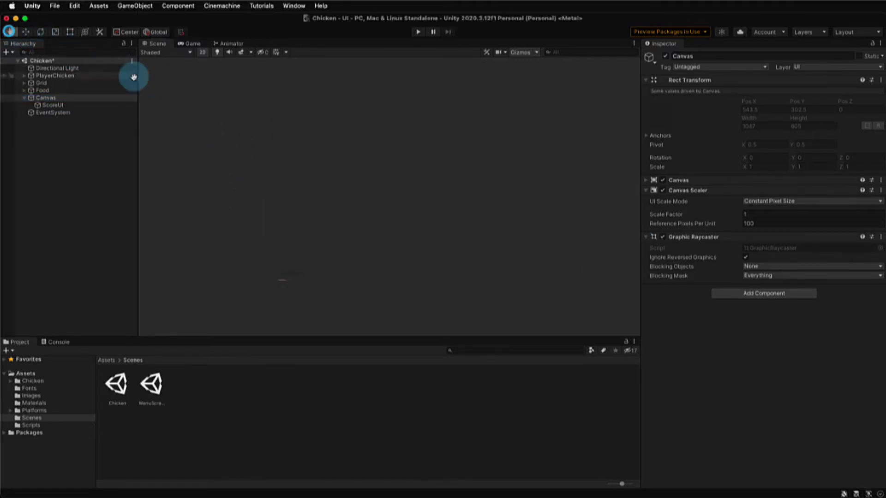
left_click_drag(414, 200, 370, 208)
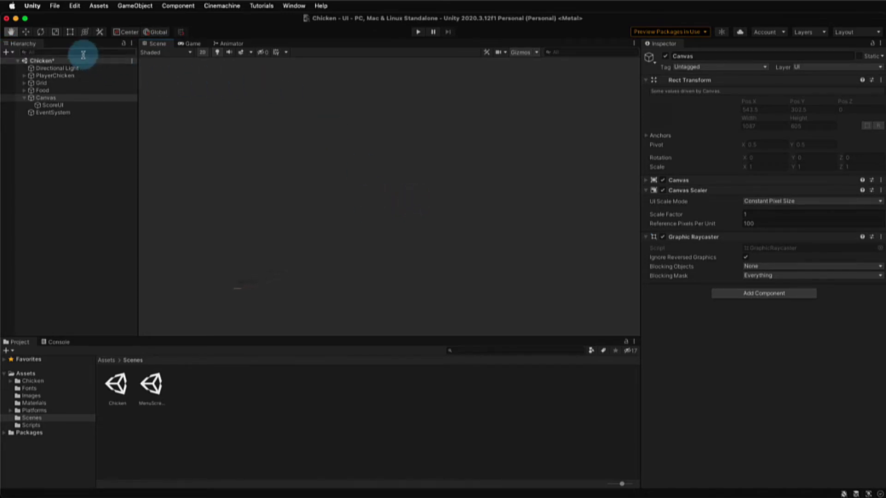
left_click(70, 32)
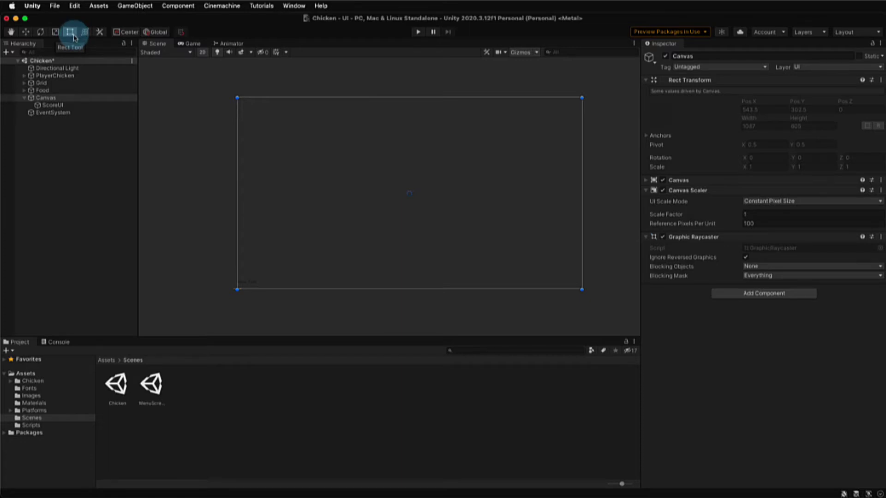
- Set the colour of the ScoreUI text to white (FFFFFF)
left_click(57, 107)
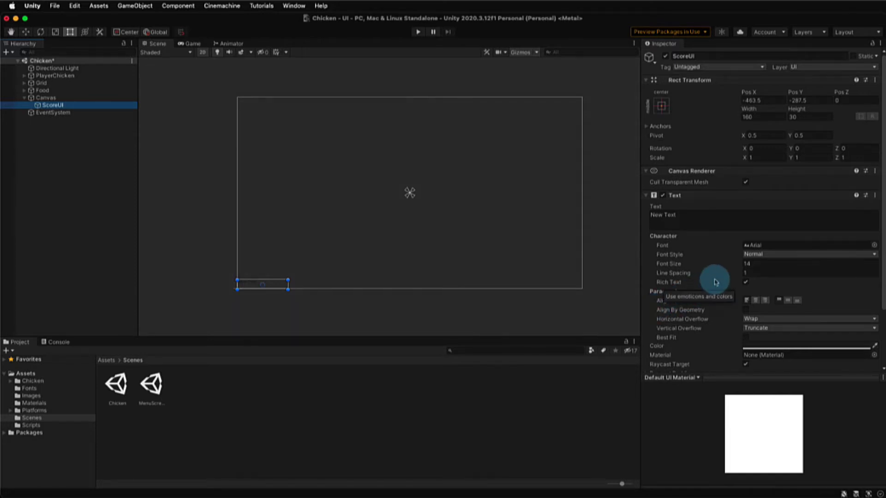
left_click(767, 349)
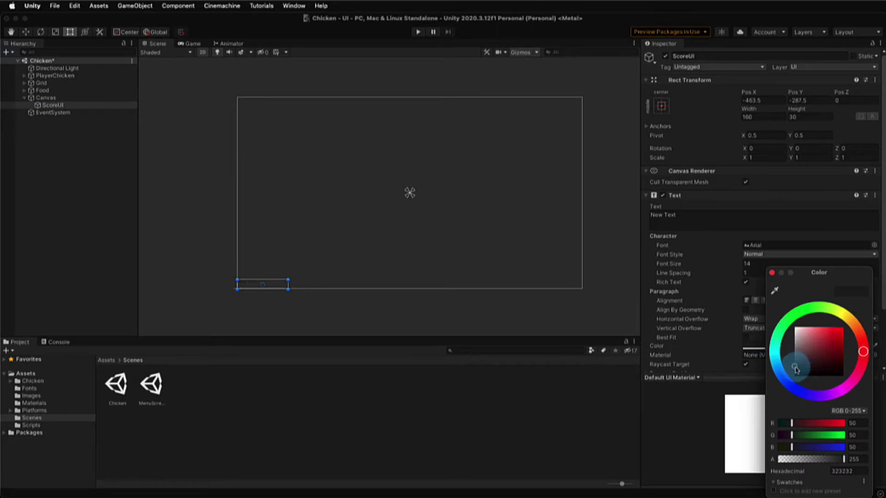
left_click_drag(795, 368, 788, 323)
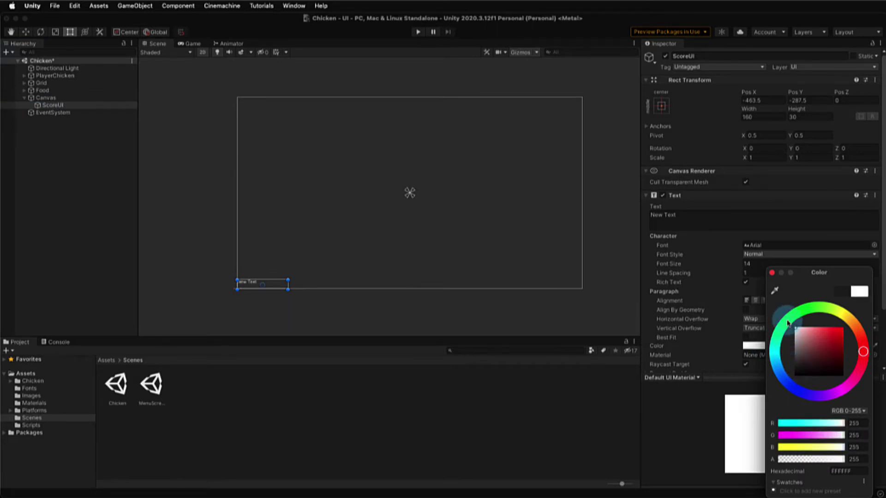
left_click(725, 297)
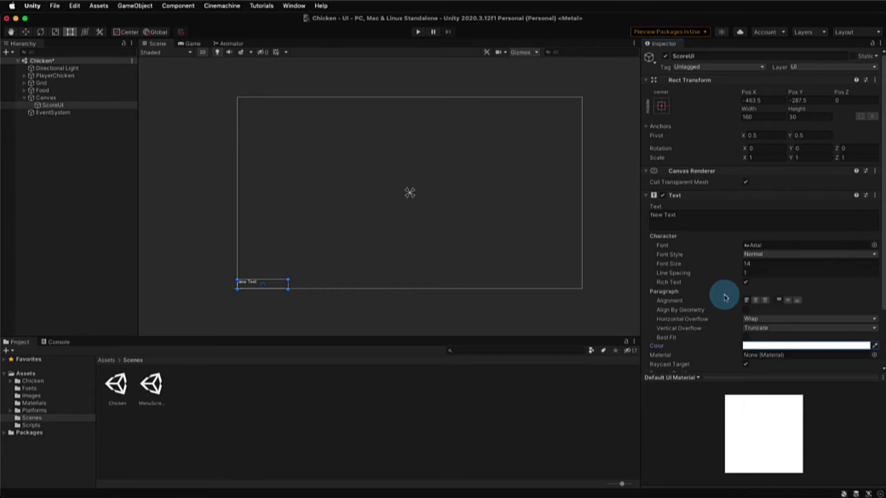
- Set ScoreUI's font size to 72 and enlarge its box to about 1069 by 107, centred near the canvas's upper edge at about Y 198
left_click(750, 264)
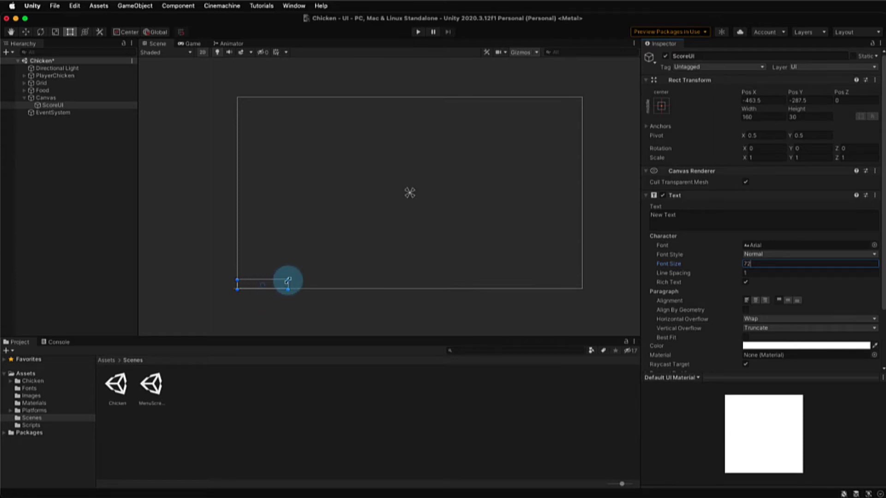
left_click_drag(288, 280, 576, 256)
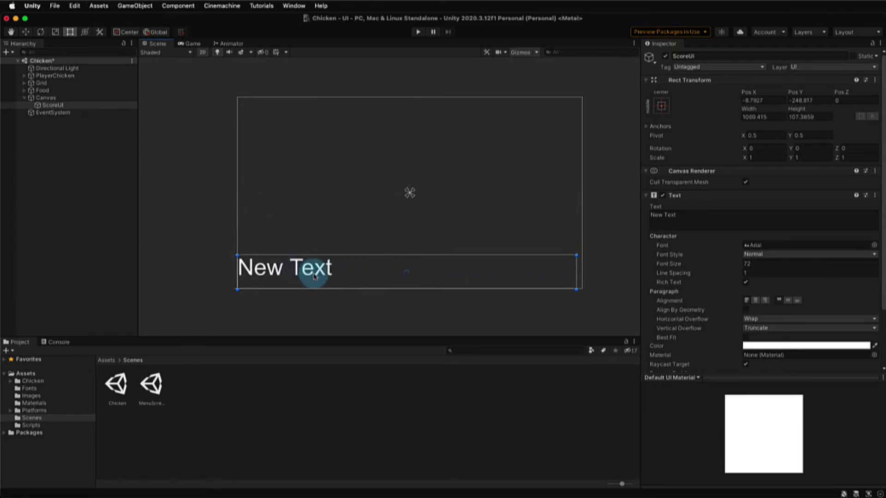
left_click_drag(315, 276, 318, 133)
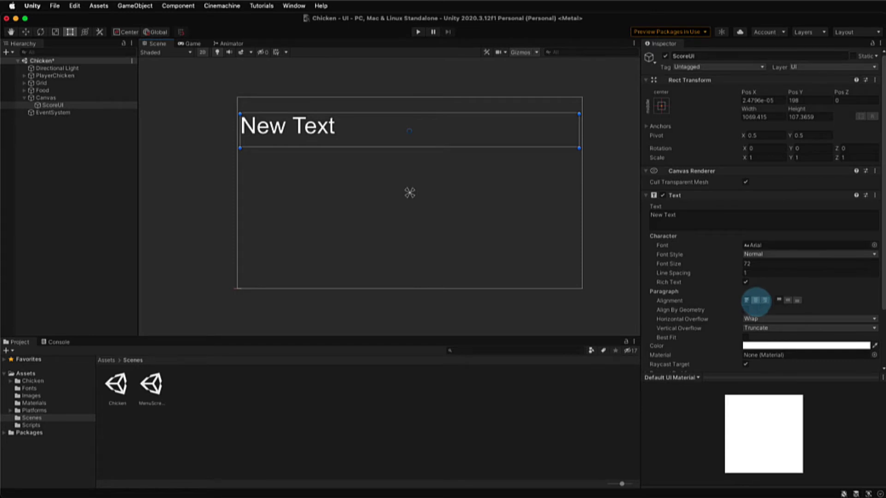
- Align the ScoreUI text to the centre horizontally and to the middle vertically within its box
left_click(756, 301)
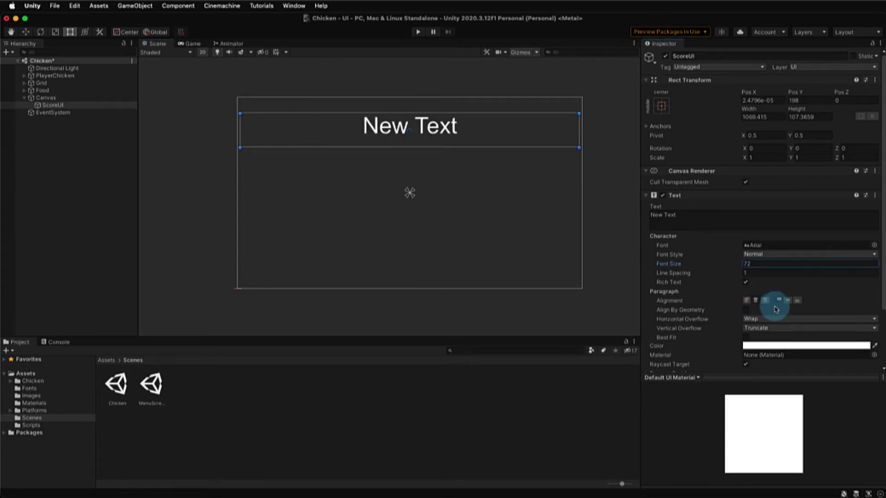
left_click(788, 300)
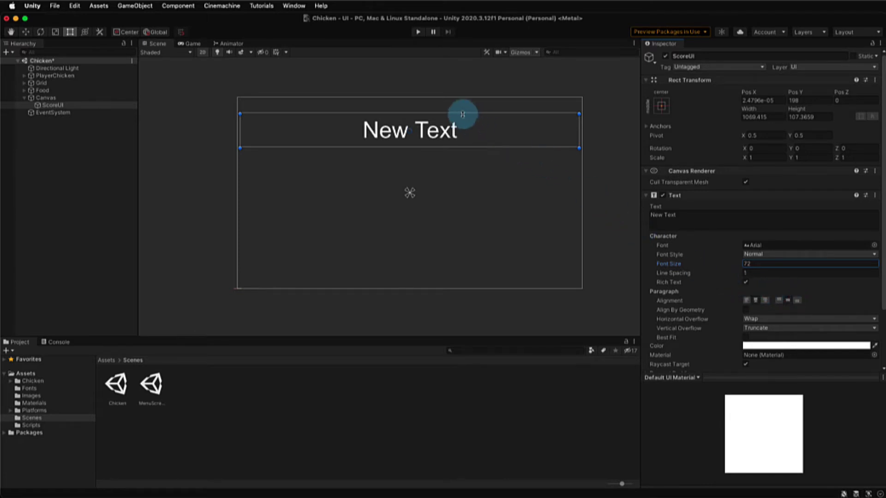
left_click_drag(462, 114, 462, 117)
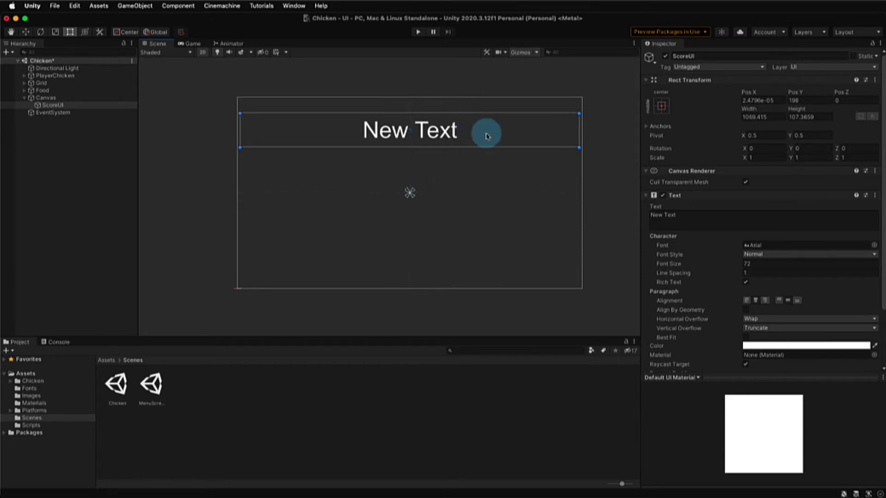
- Replace the ScoreUI placeholder text with "SCORE"
left_click(683, 217)
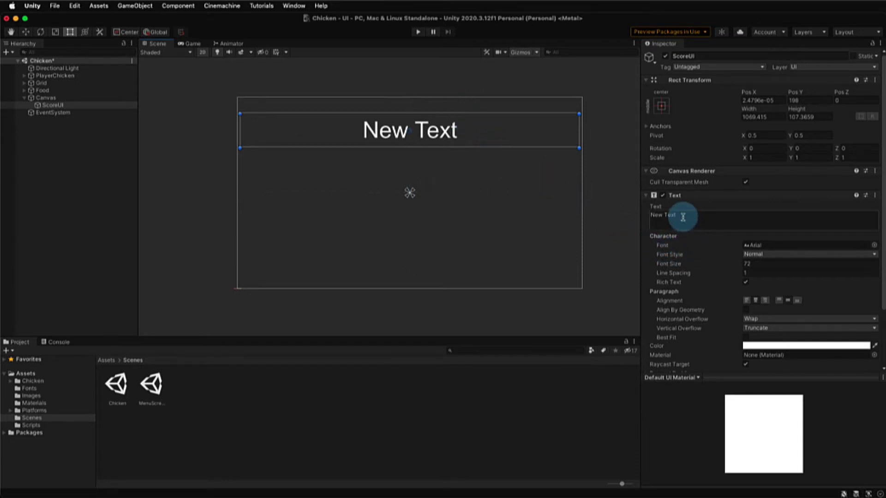
left_click_drag(683, 217, 652, 216)
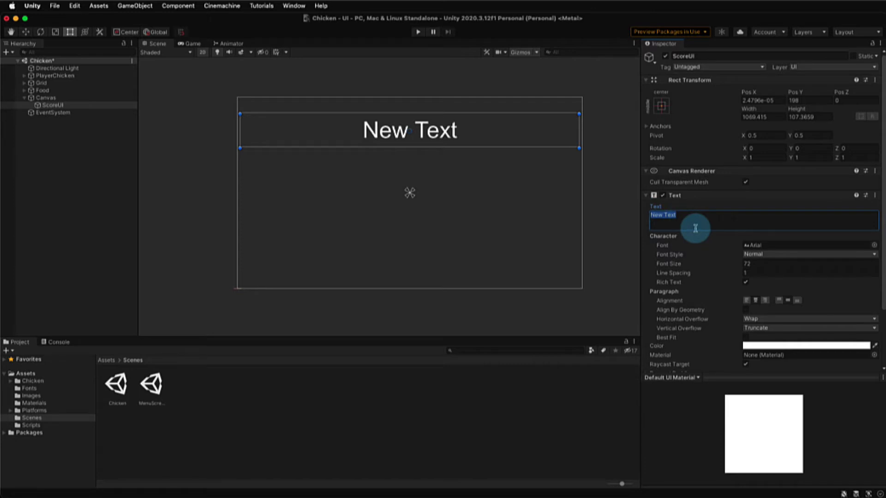
type("SCORE")
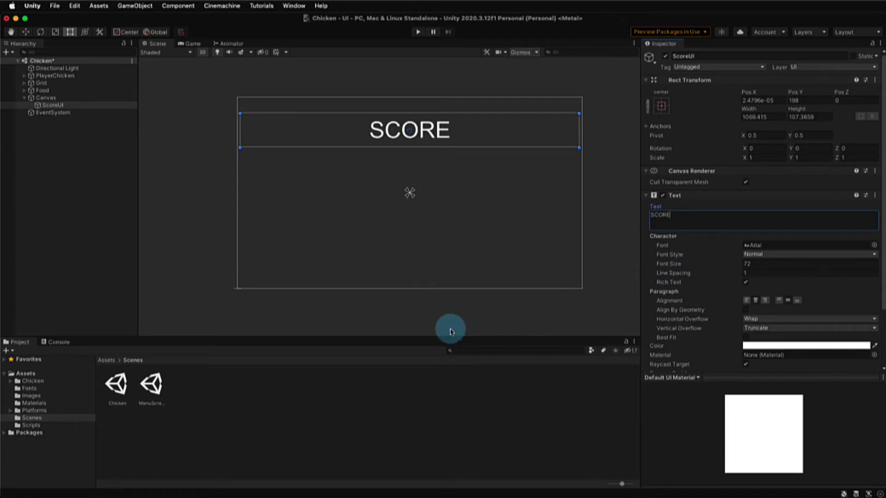
- Assign the LuckiestGuy-Regular font from the Fonts folder to ScoreUI and set its font style to Bold
left_click(30, 390)
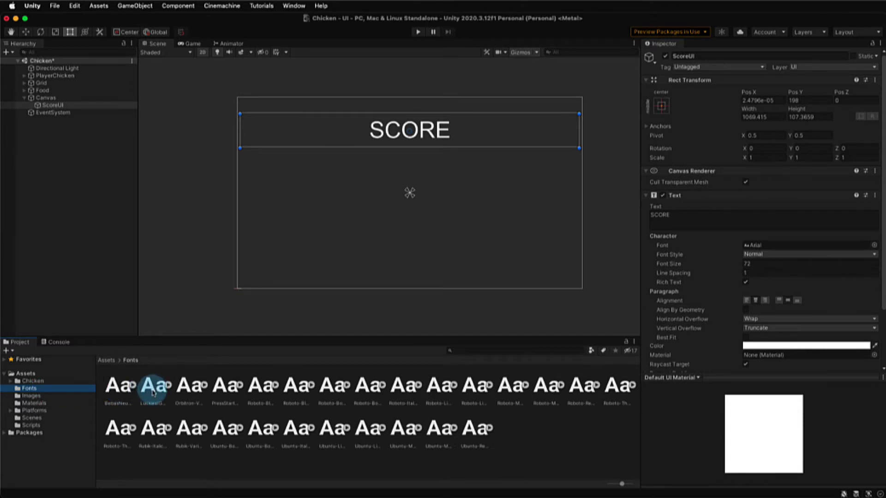
left_click_drag(152, 387, 767, 248)
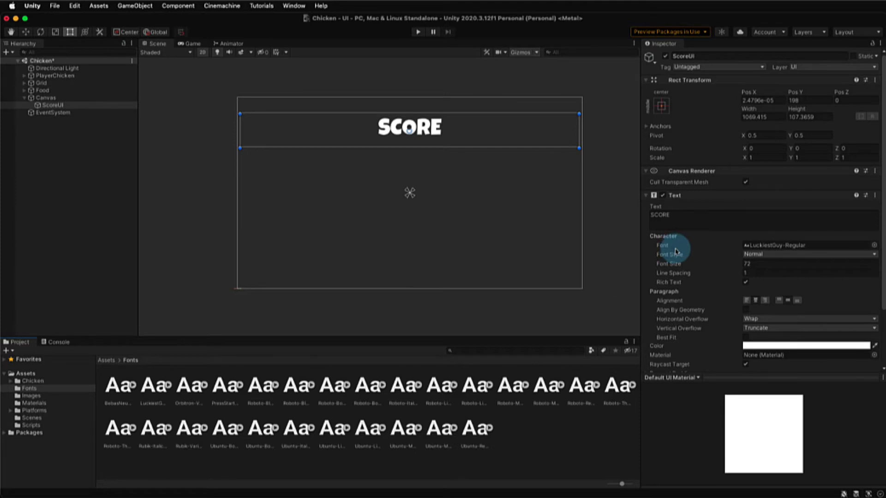
left_click(752, 254)
left_click(757, 266)
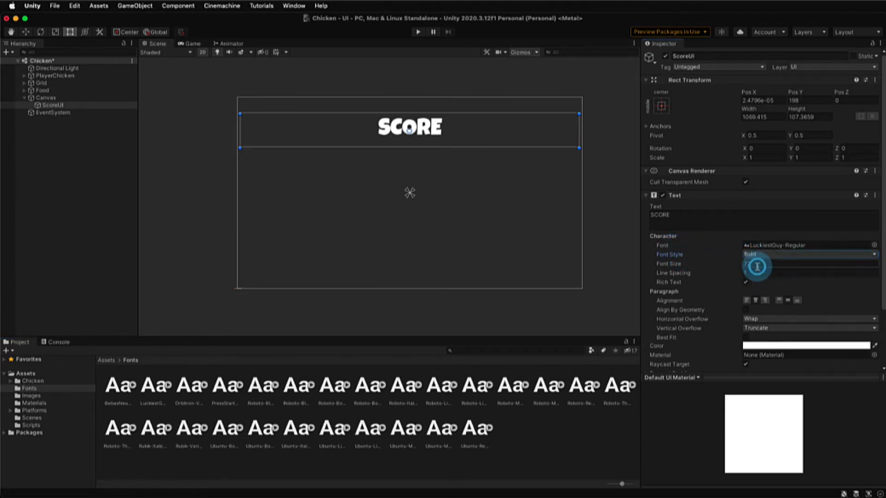
- Try the Italic font style on ScoreUI, settle on Normal, and set its horizontal overflow to Overflow
left_click(757, 255)
left_click(758, 266)
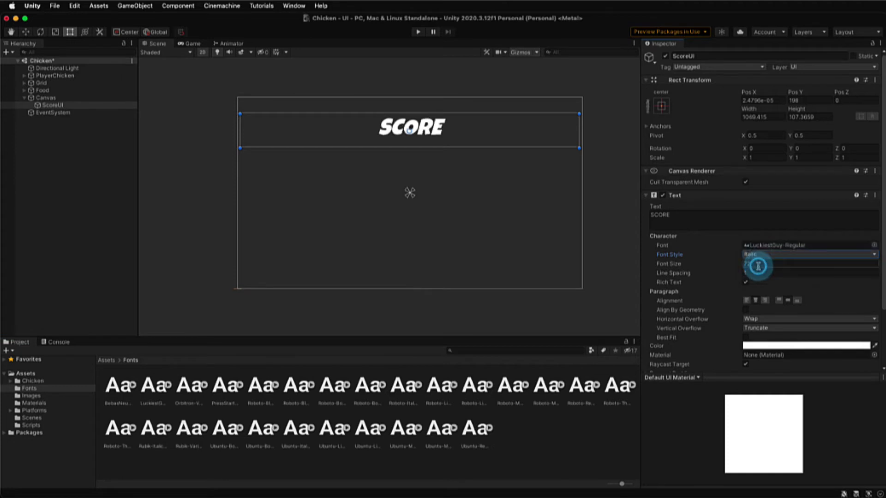
left_click(760, 255)
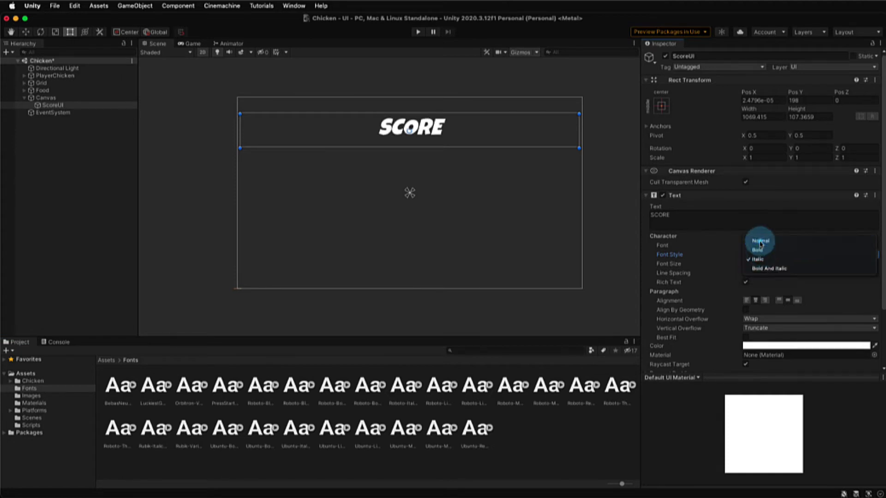
left_click(761, 241)
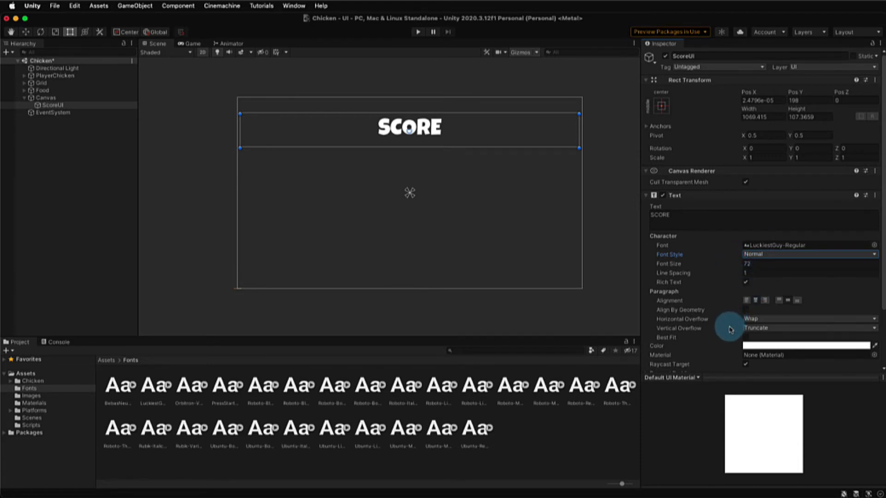
left_click(760, 320)
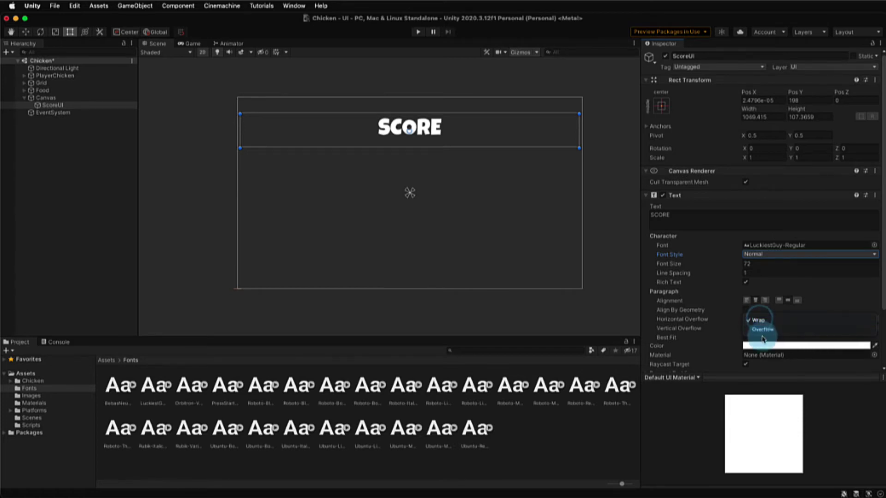
left_click(784, 330)
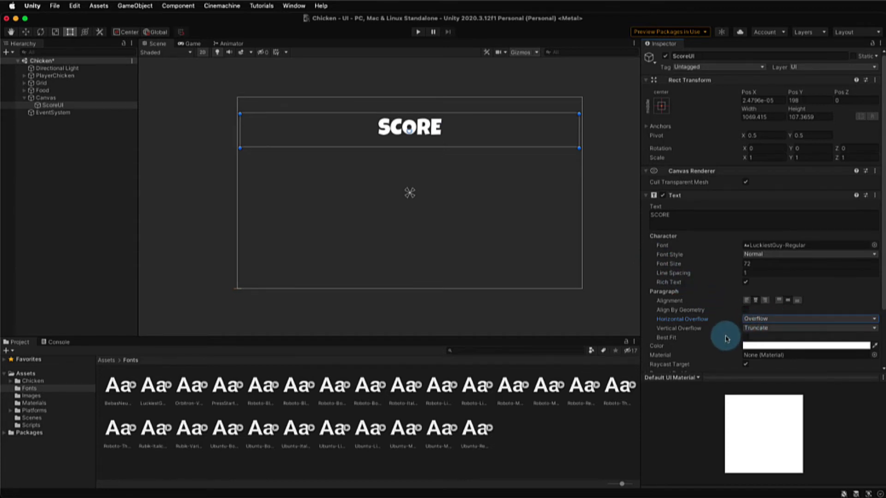
- Check how ScoreUI sits within the canvas and in the Game view, and return to the Scene view
left_click(123, 98)
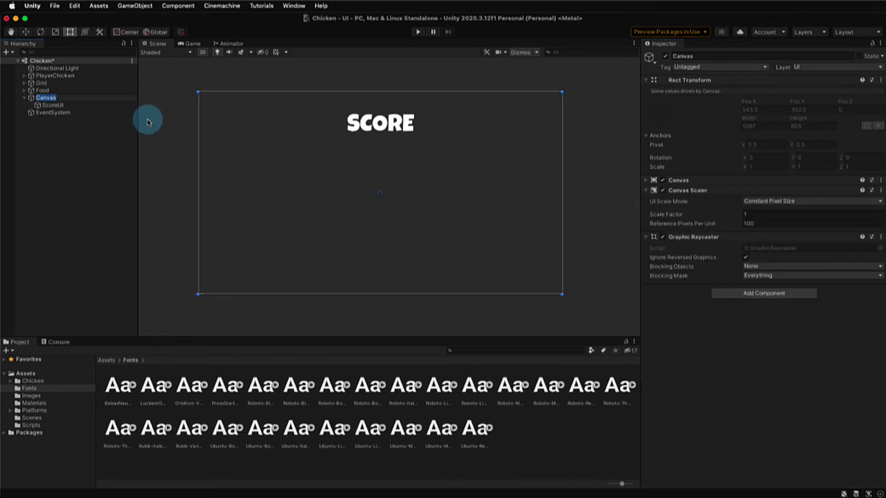
left_click(107, 105)
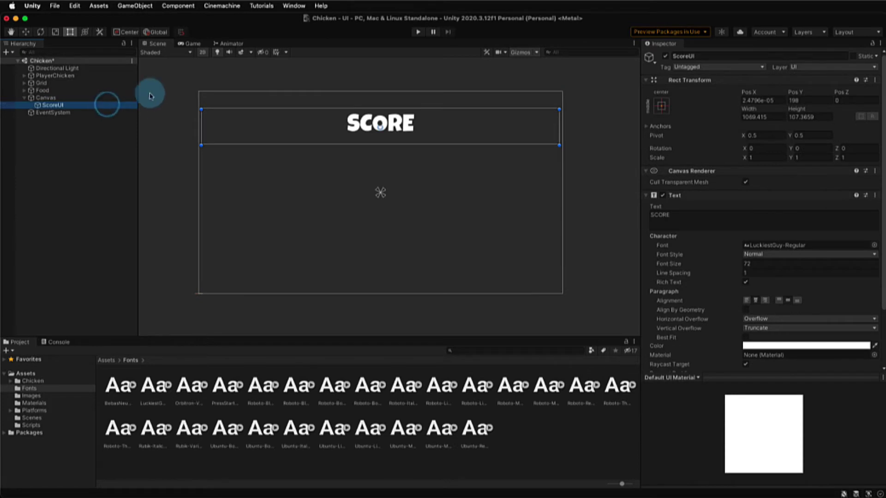
left_click(204, 45)
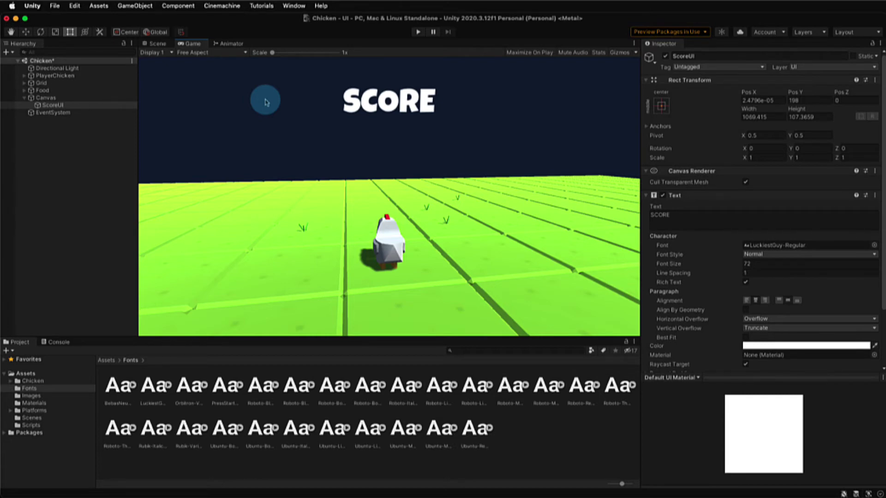
left_click(155, 44)
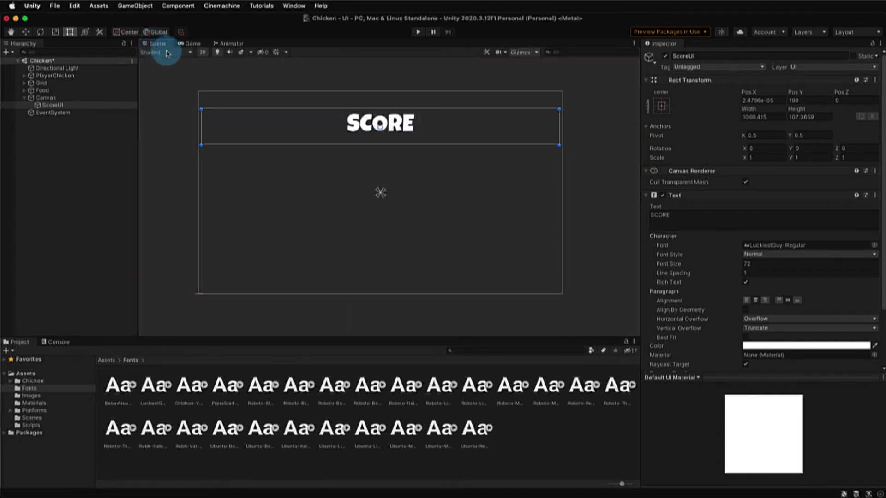
- Turn off the Scene view's 2D mode and attach the CollisionController script to PlayerChicken, directly above its Character Controller component
left_click(206, 55)
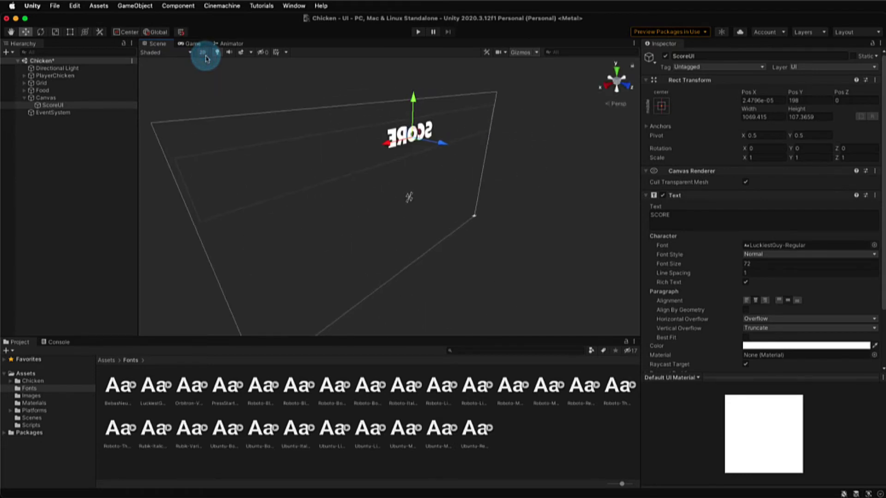
double_click(80, 77)
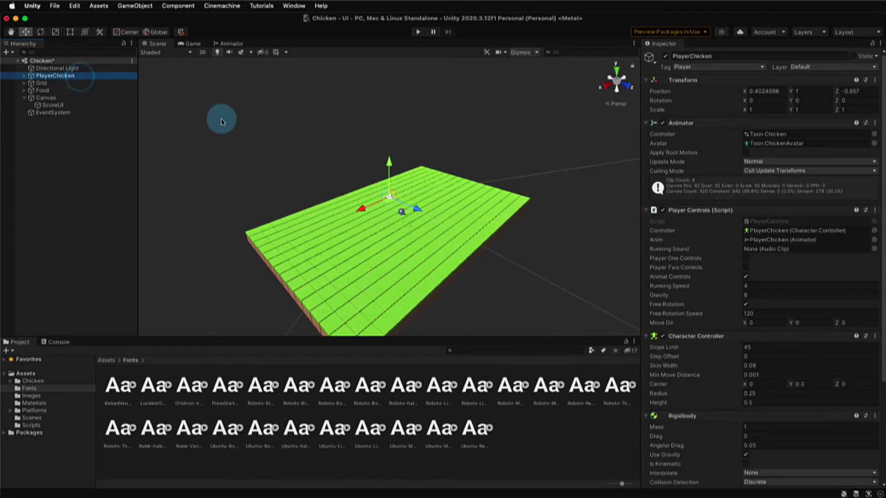
scroll(429, 242, "up", 5)
scroll(429, 242, "up", 5)
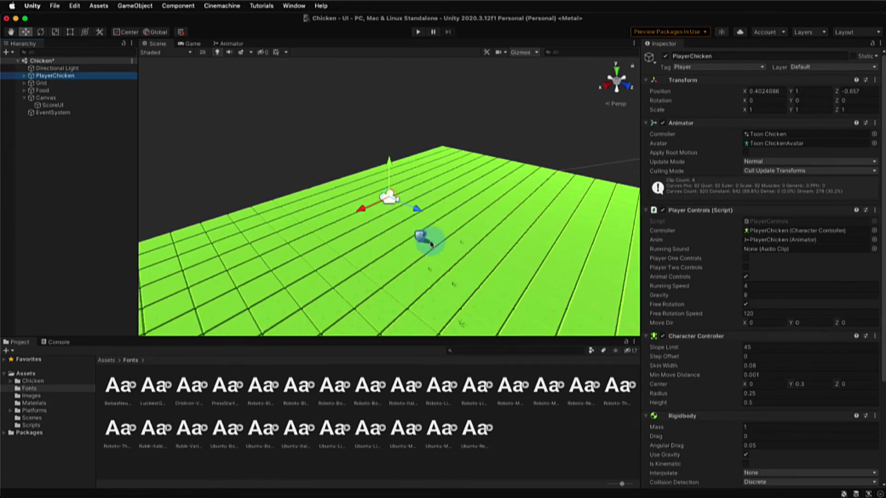
scroll(505, 274, "up", 2)
scroll(512, 280, "down", 3)
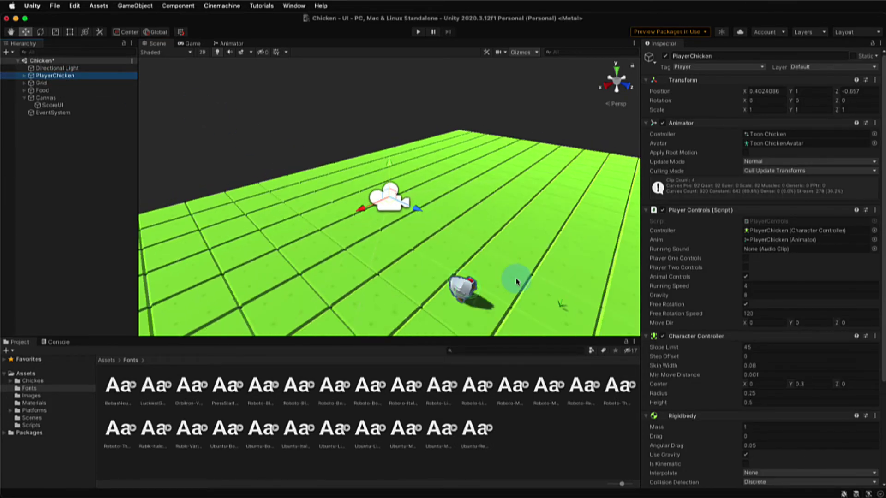
middle_click_drag(531, 287, 475, 198)
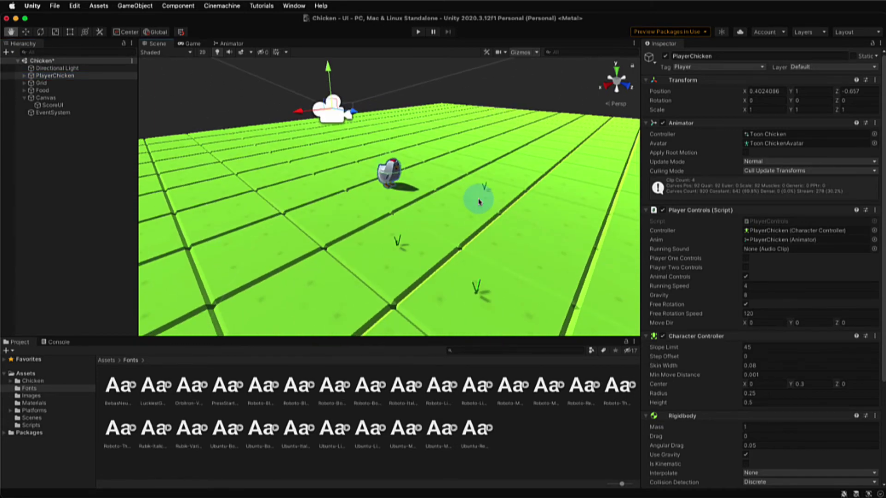
left_click(90, 75)
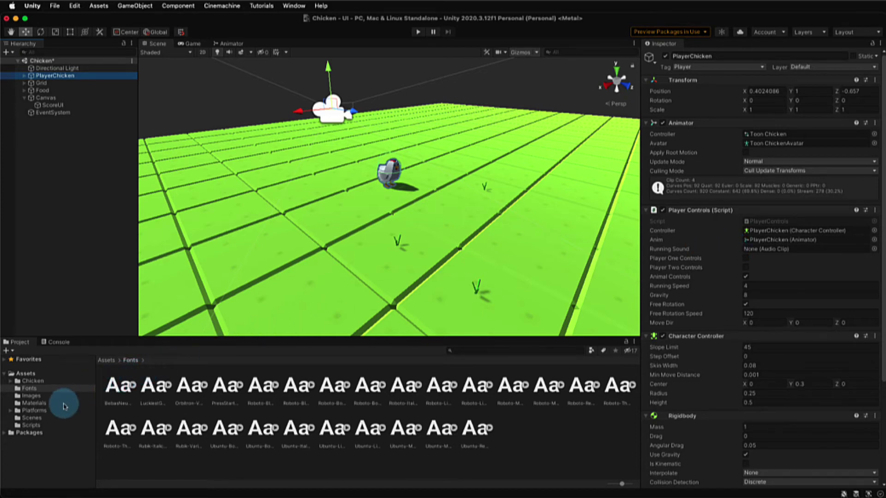
left_click(34, 425)
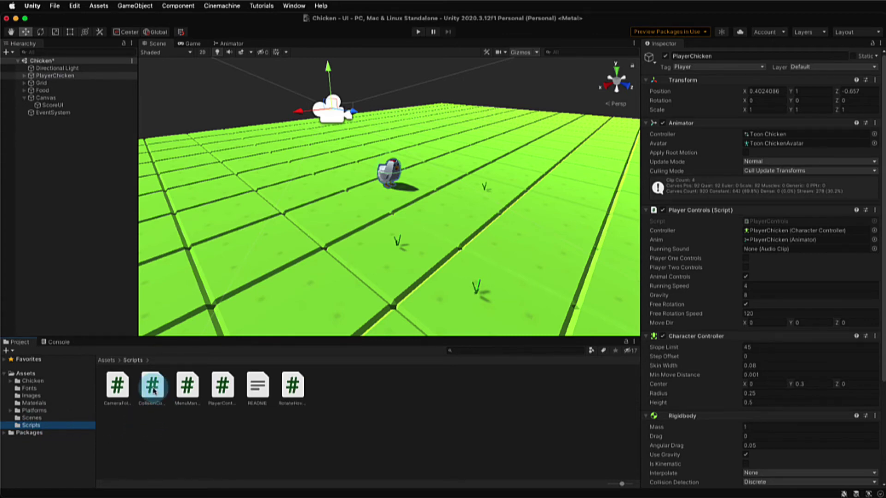
left_click_drag(153, 389, 704, 331)
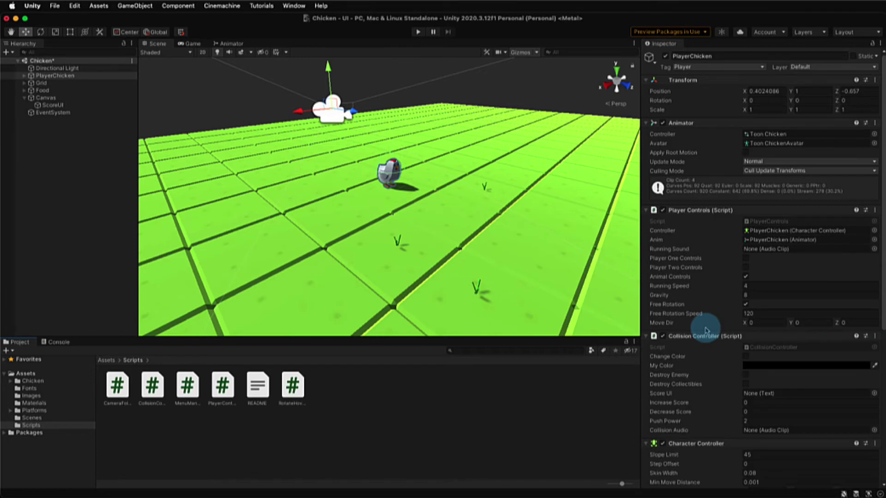
- In PlayerChicken's Collision Controller, enable Destroy Collectibles and assign the scene's ScoreUI text as the Score UI
scroll(714, 334, "down", 1)
scroll(714, 333, "down", 3)
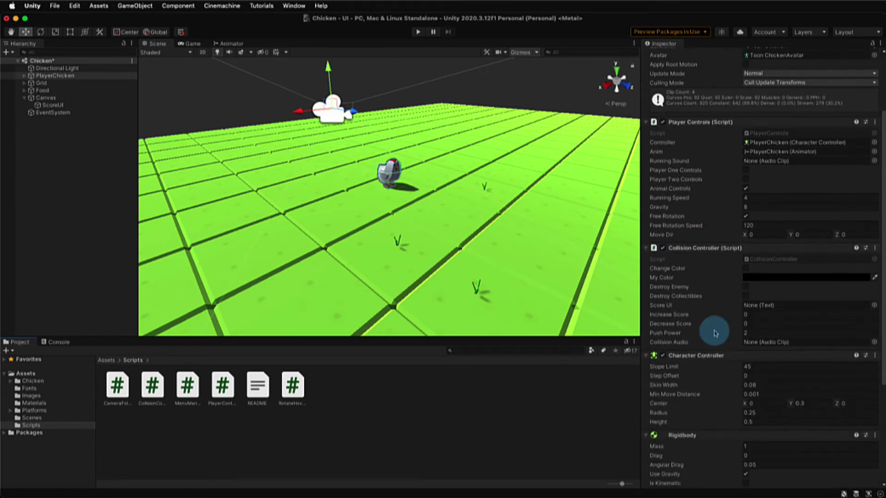
scroll(715, 333, "down", 1)
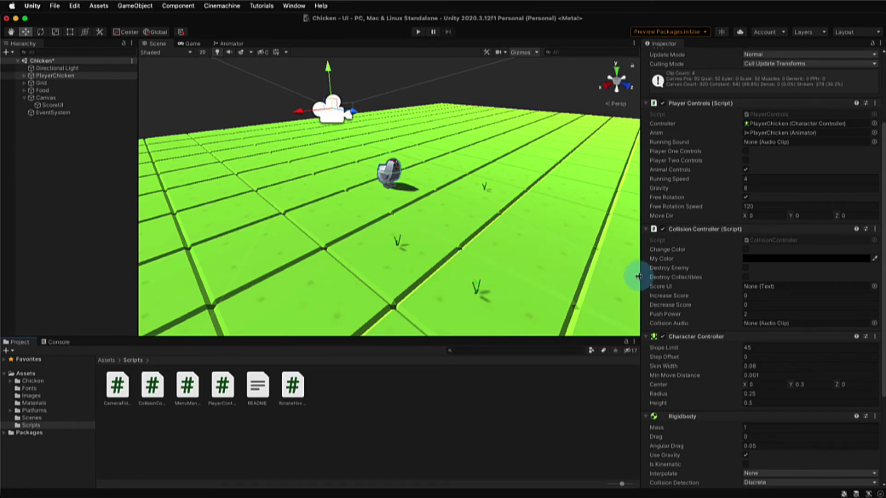
left_click(747, 278)
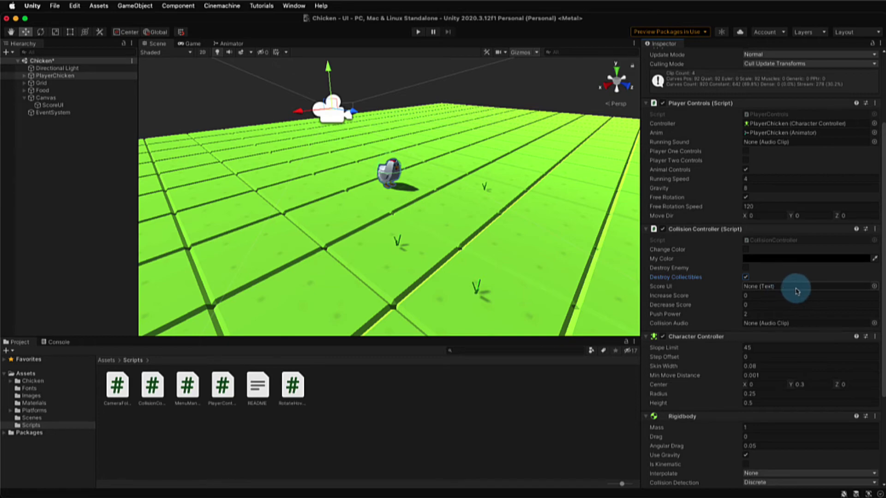
left_click(875, 287)
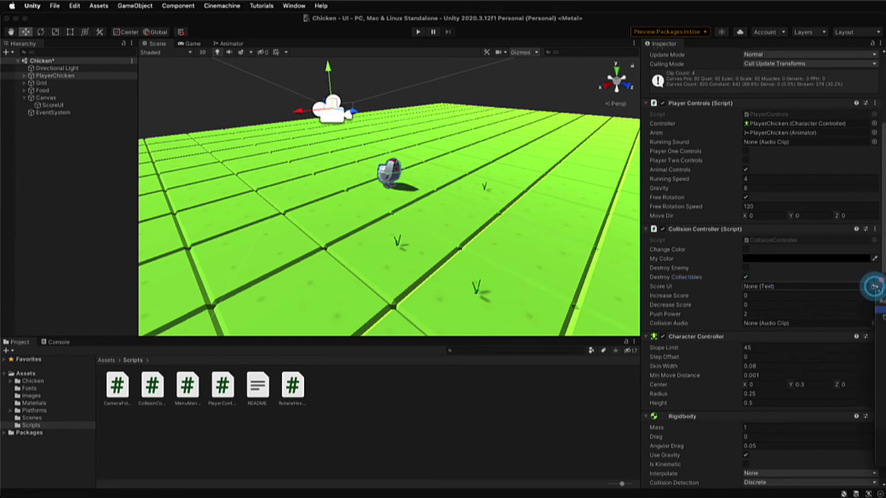
left_click_drag(882, 280, 575, 274)
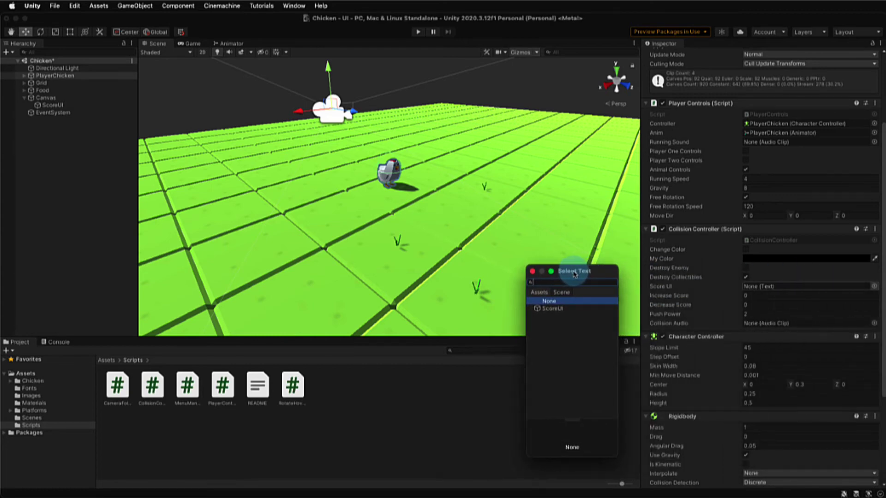
left_click(560, 309)
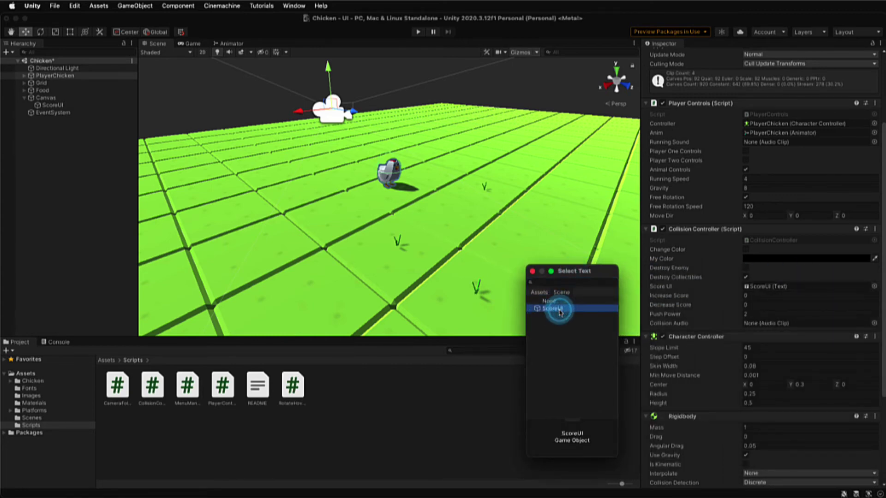
double_click(559, 309)
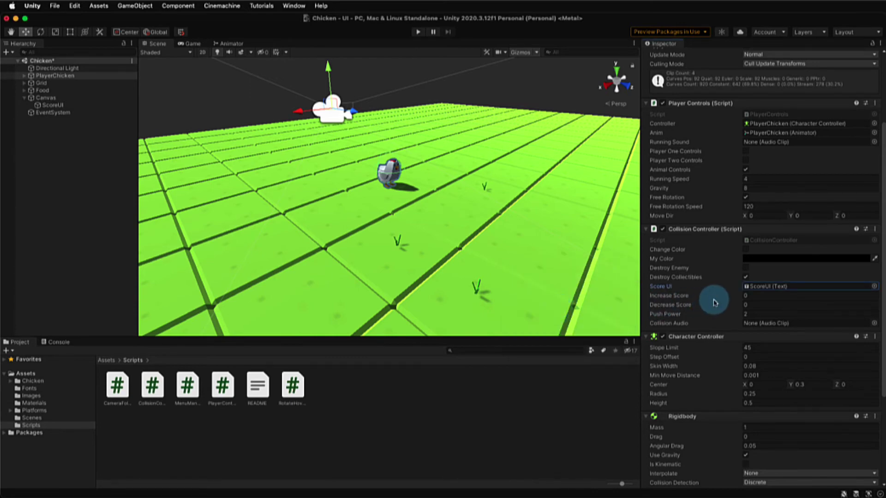
- Set the Collision Controller's Increase Score to 1 and leave Decrease Score at 0
left_click(752, 295)
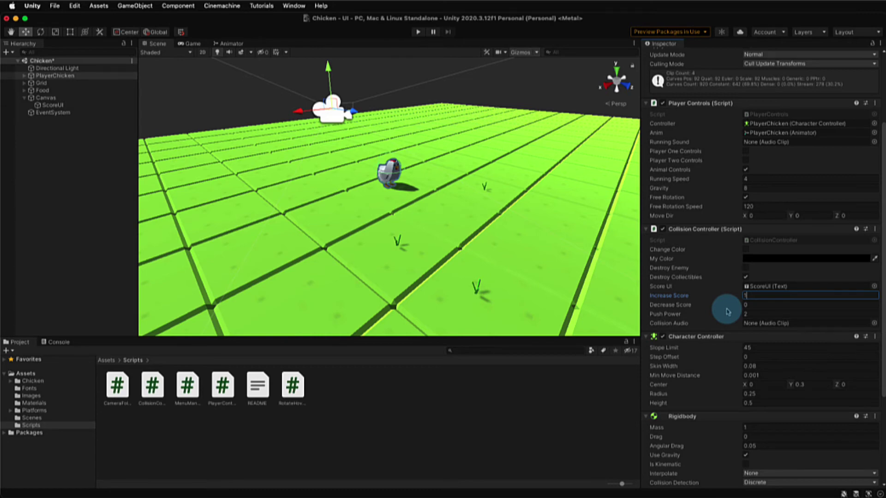
left_click(755, 304)
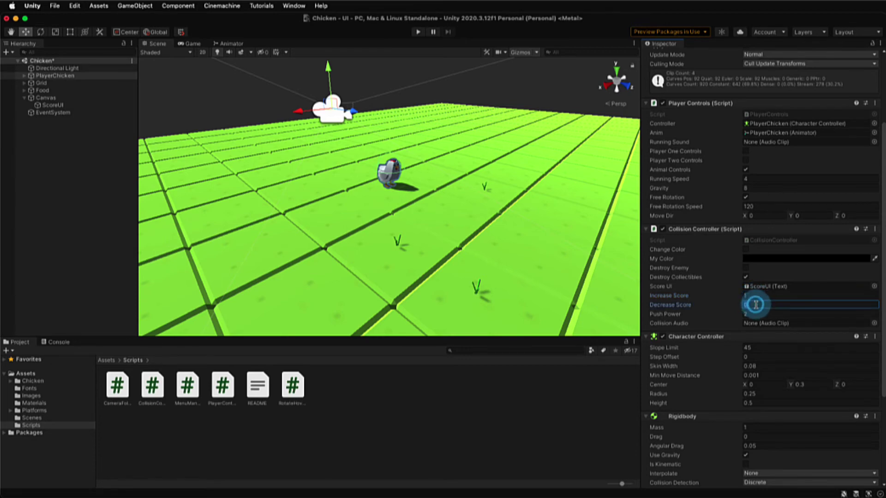
left_click(755, 304)
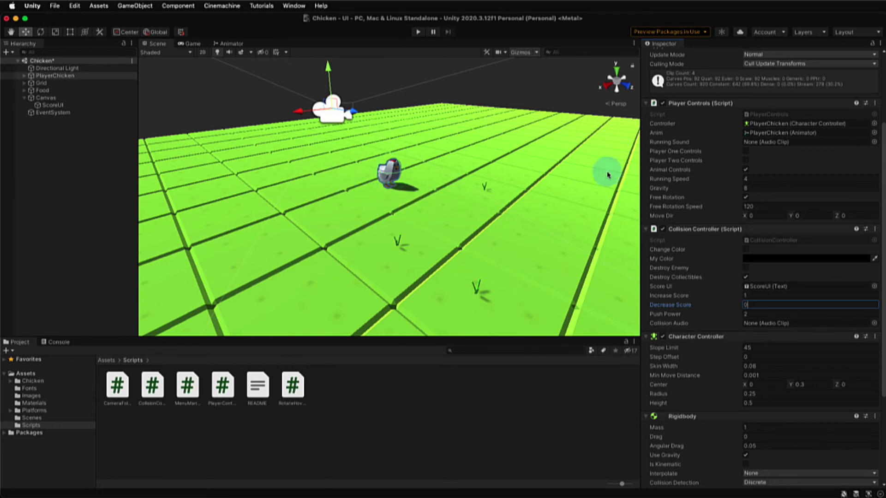
- Check PlayerChicken's tag among the available tags and keep it as Player
scroll(711, 162, "up", 1)
scroll(712, 162, "up", 5)
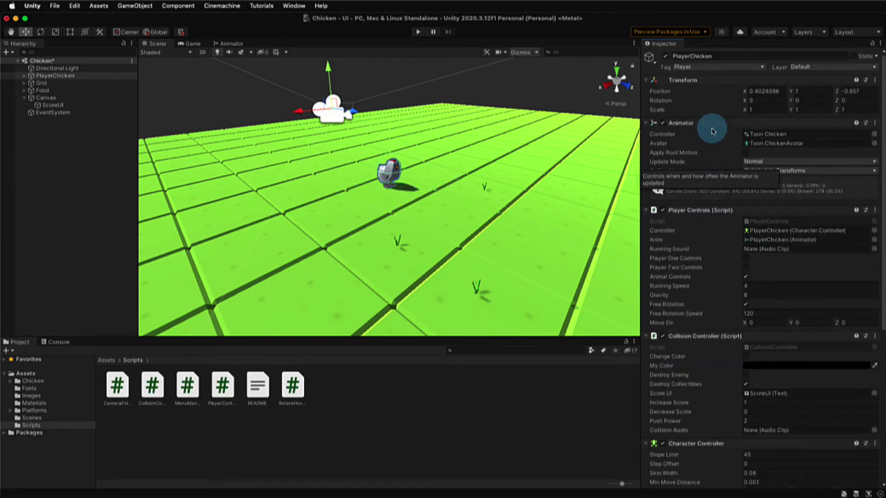
left_click(734, 70)
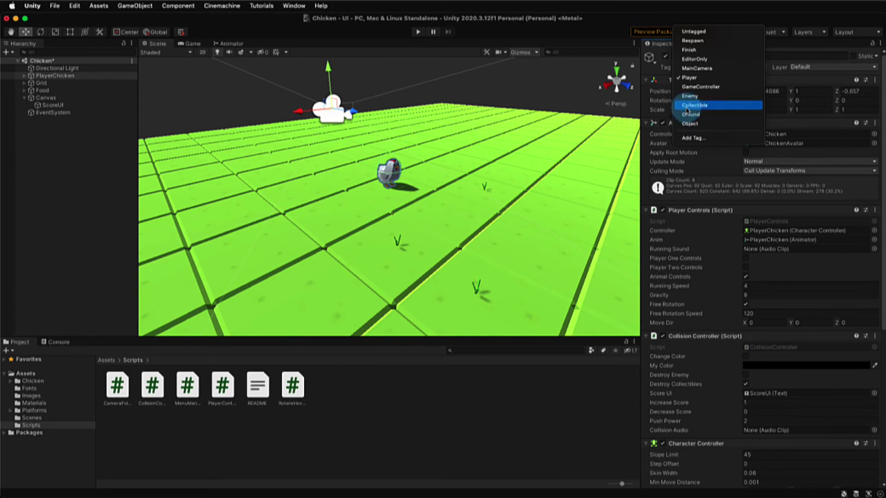
left_click(678, 77)
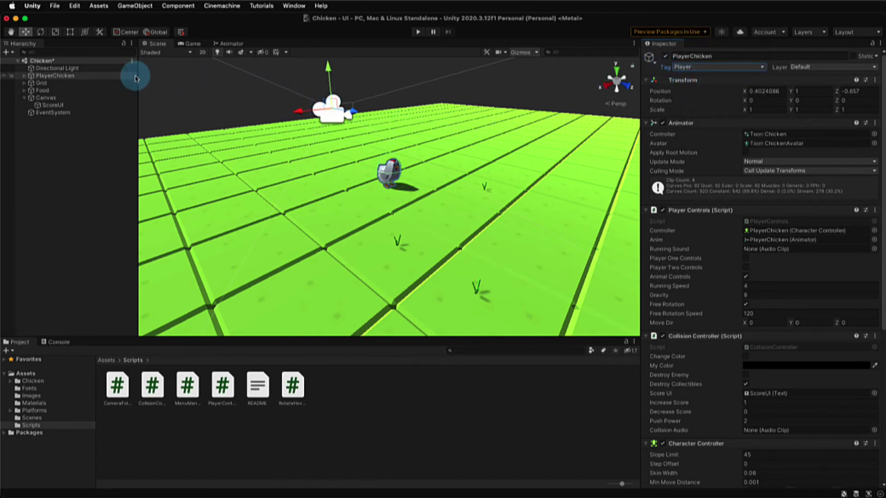
- Check the tags of the grass objects inside Food and keep them as Collectible
left_click(24, 91)
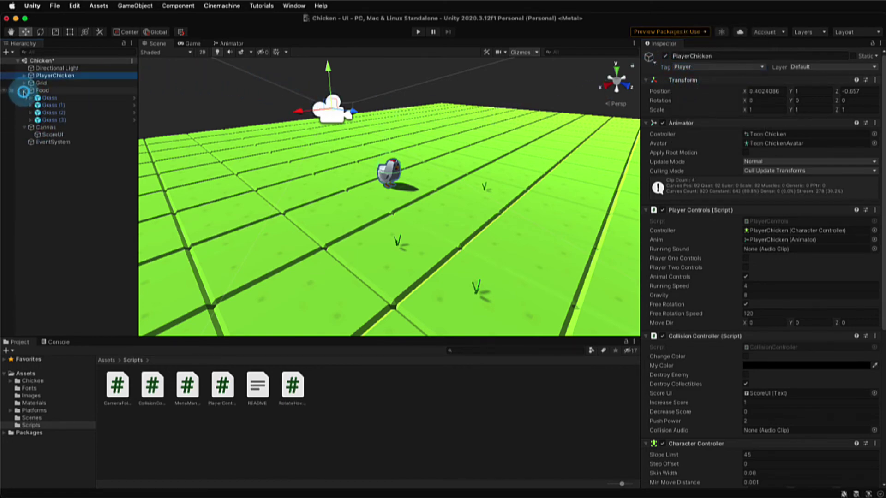
left_click(52, 99)
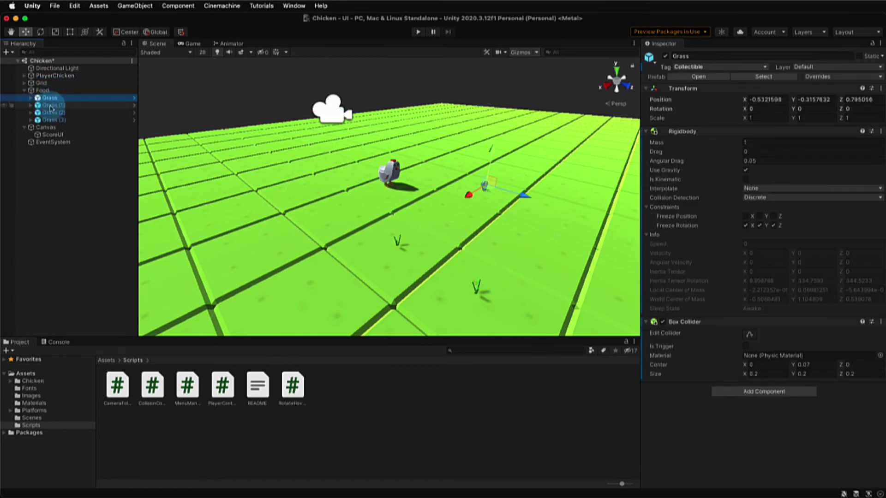
left_click(705, 69)
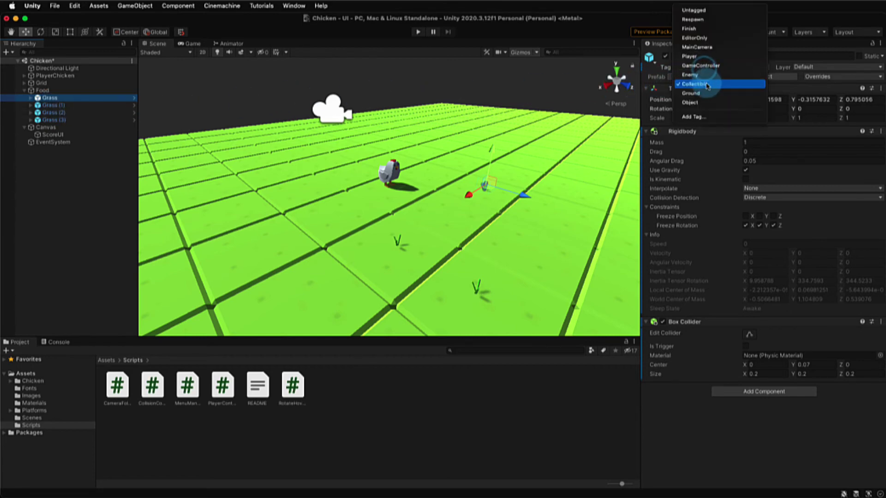
left_click(713, 85)
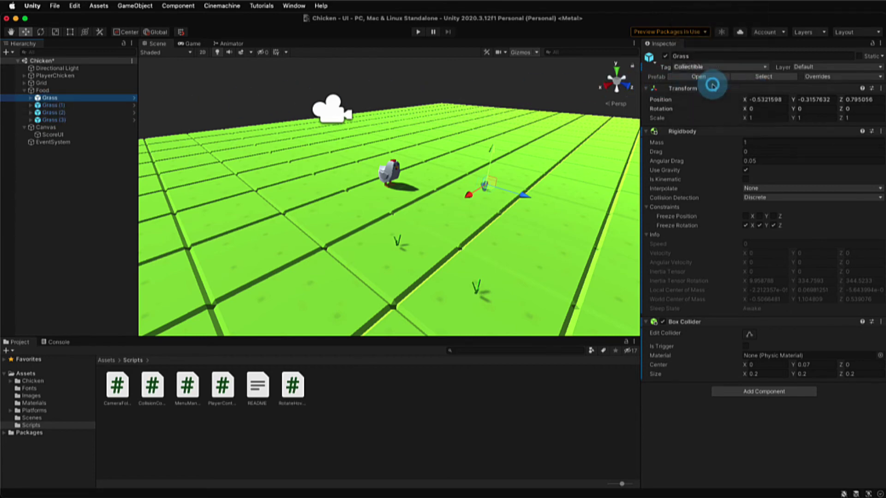
left_click(50, 107)
left_click(50, 113)
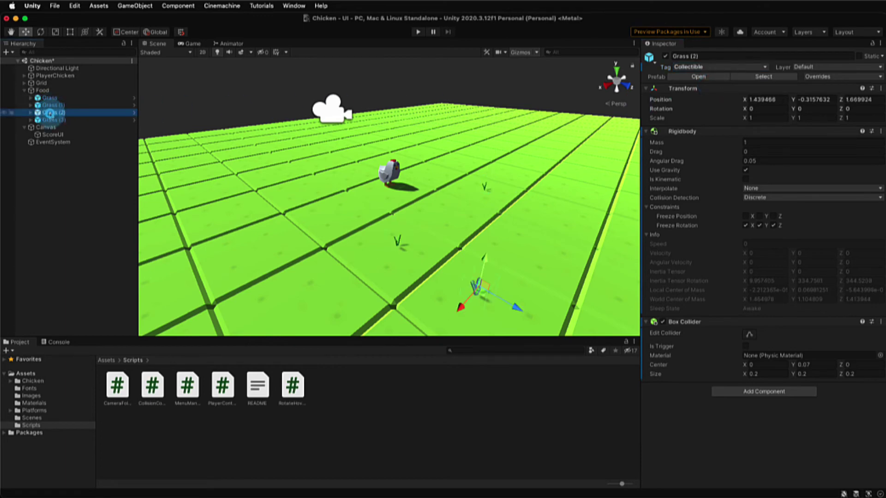
left_click(49, 120)
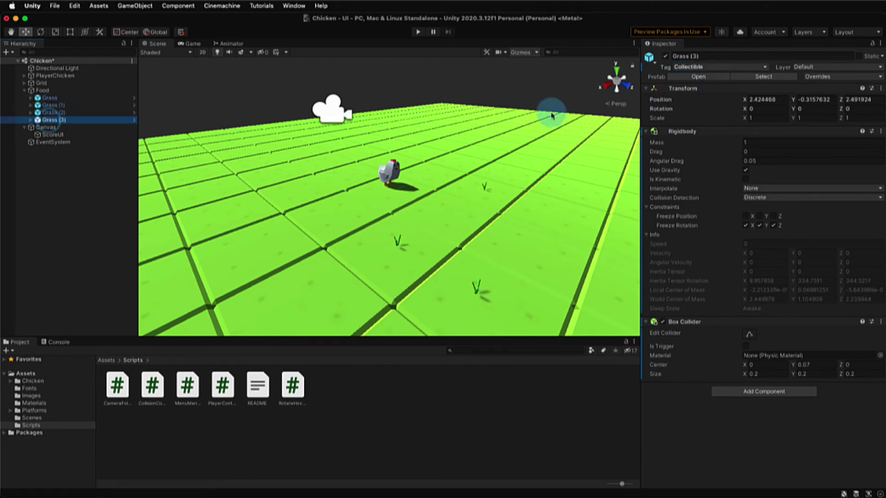
left_click(760, 70)
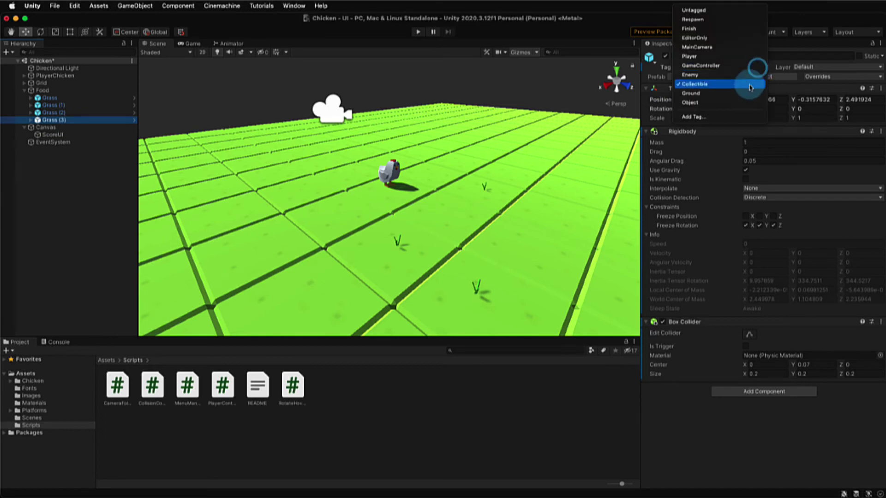
left_click(699, 86)
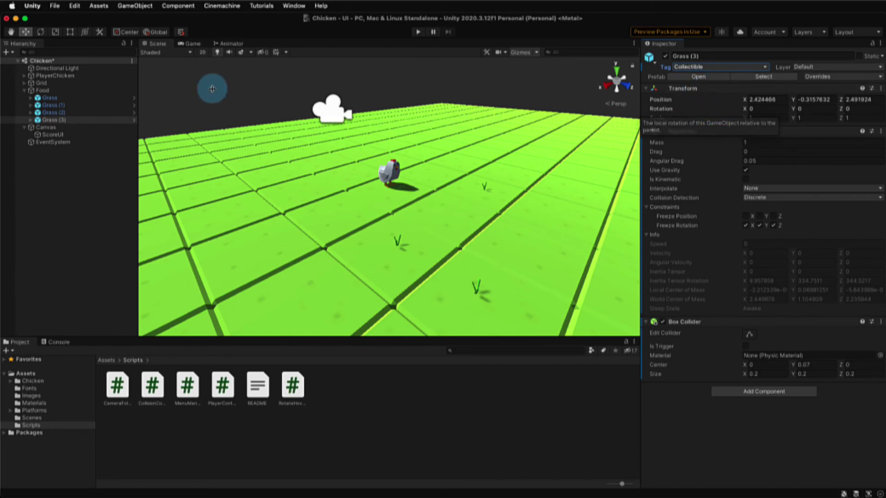
- Play-test the scene with PlayerChicken selected, turning the chicken and running it forward through the first two grass clumps
left_click(48, 76)
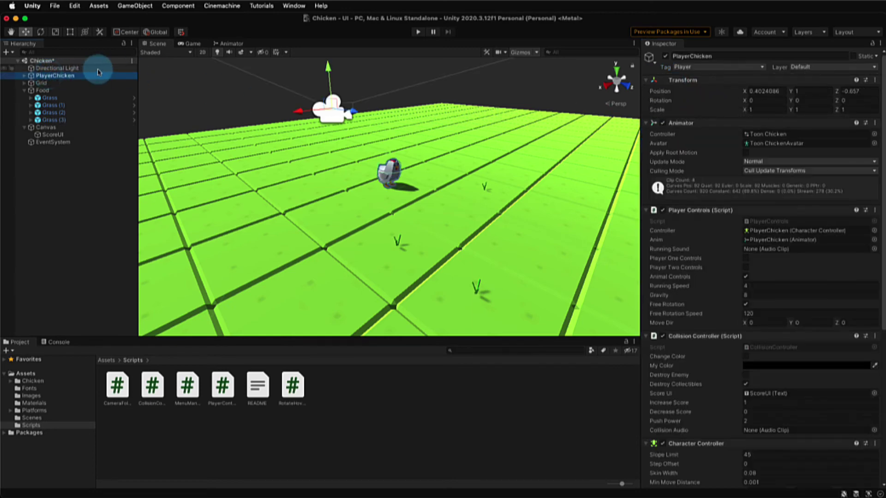
left_click(418, 34)
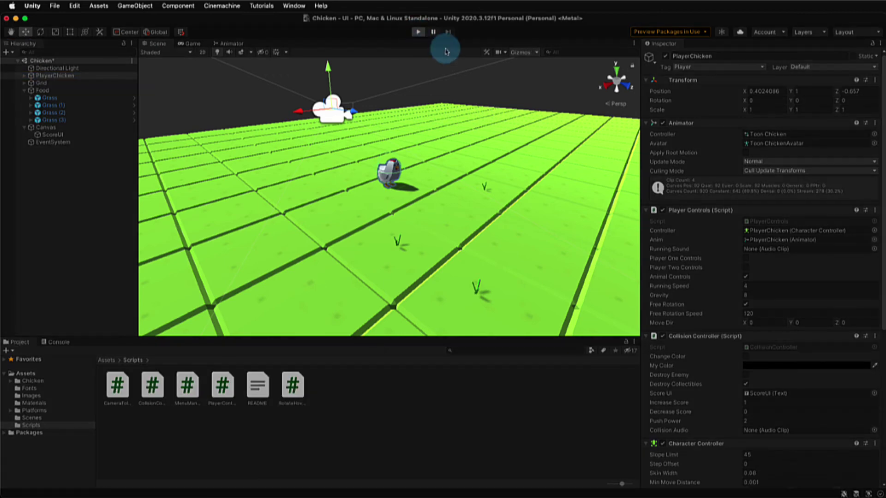
left_click_drag(484, 80, 493, 89)
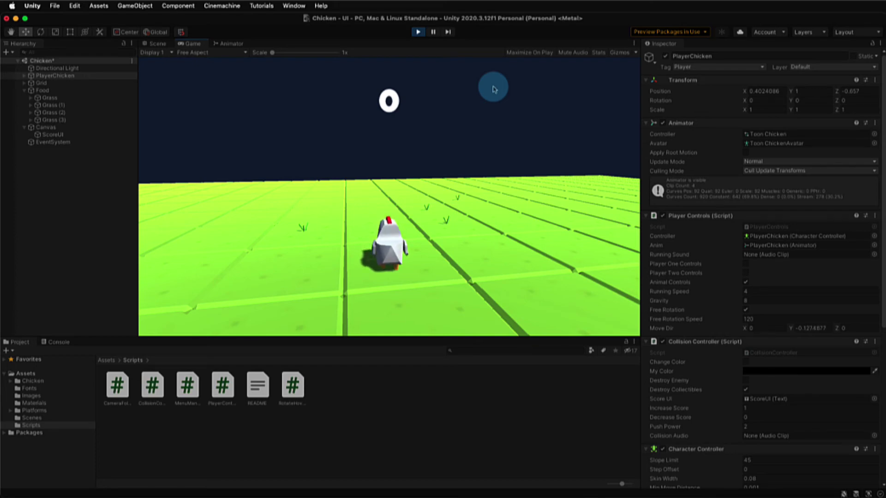
key("d")
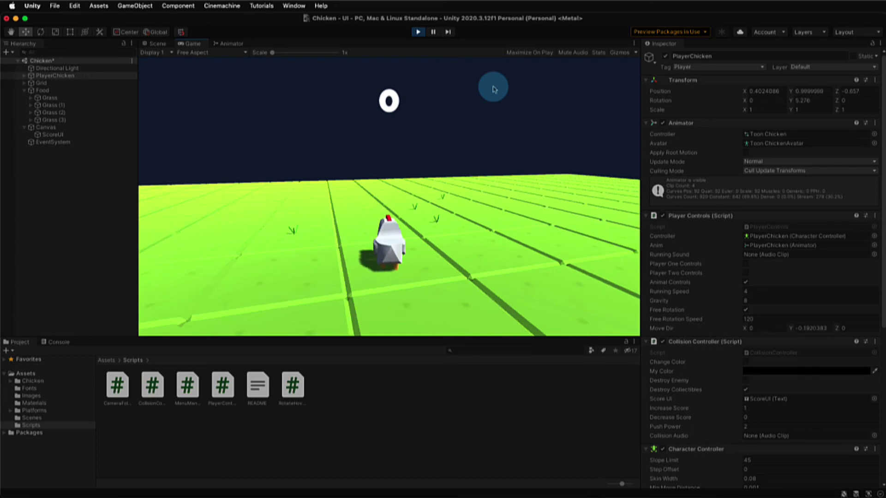
key("d")
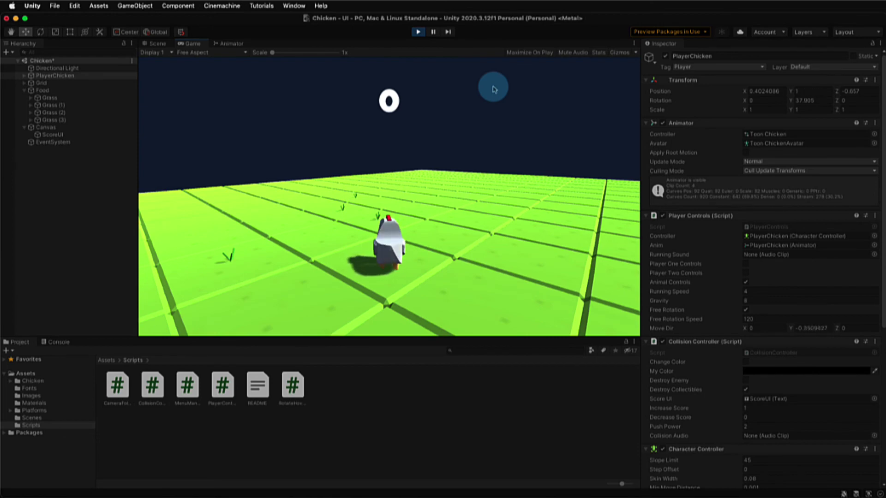
key("w")
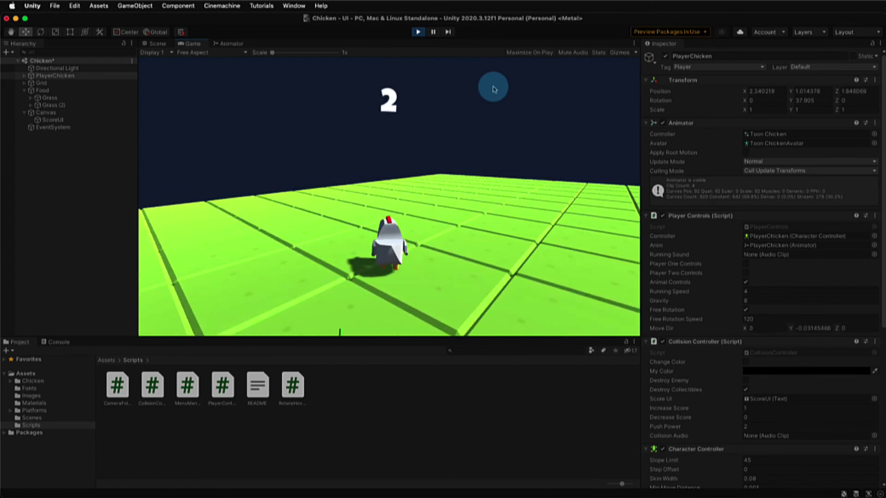
- Steer the chicken back through the remaining two grass clumps and stop the play test
key("a")
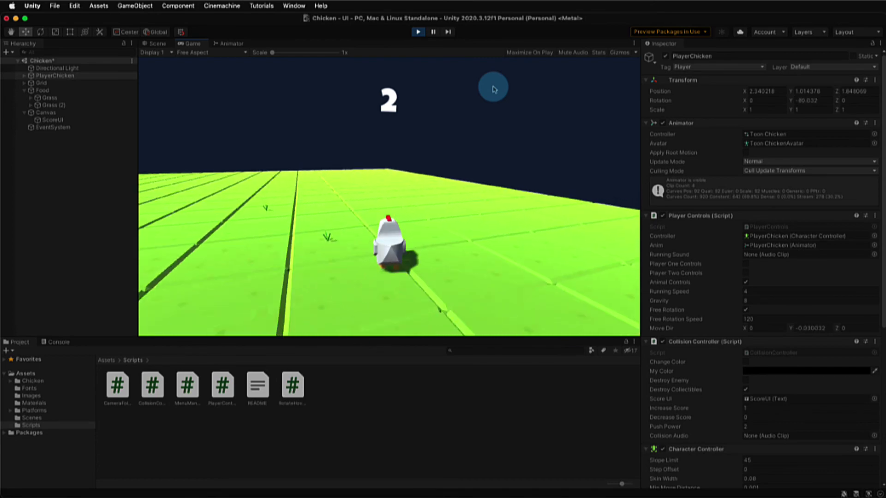
key("w")
key("a")
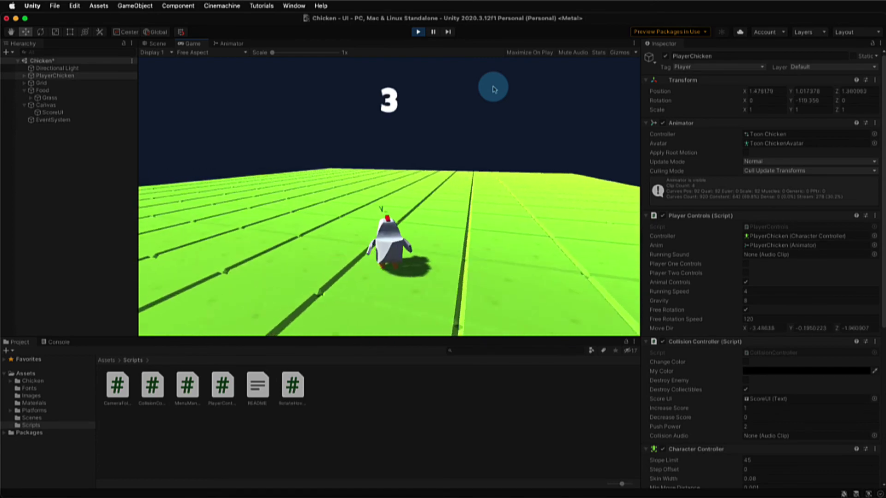
key("w")
key("d")
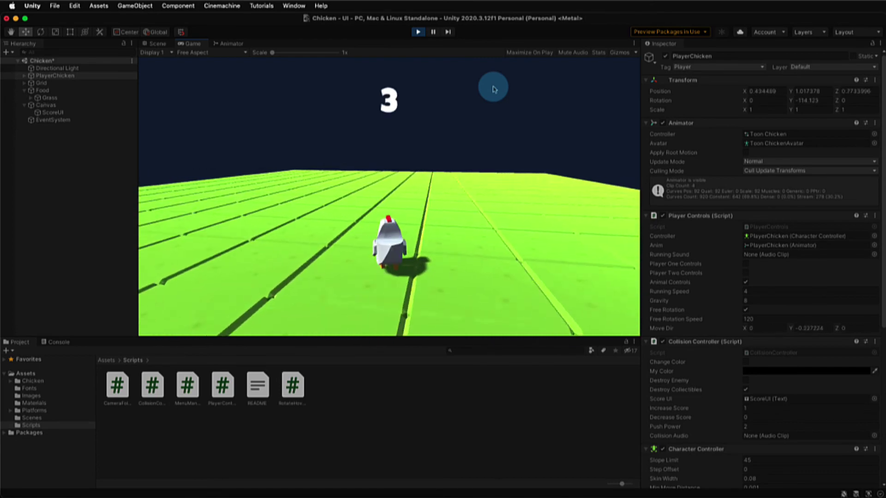
key("w")
key("d")
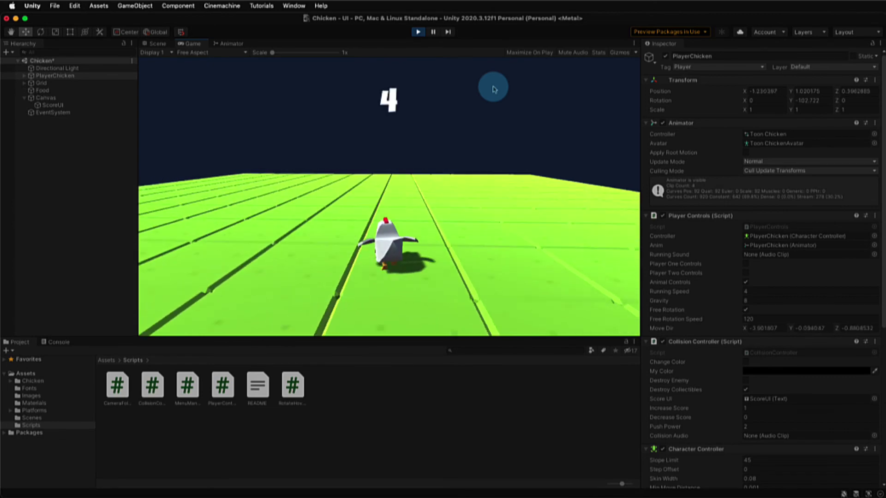
key("d")
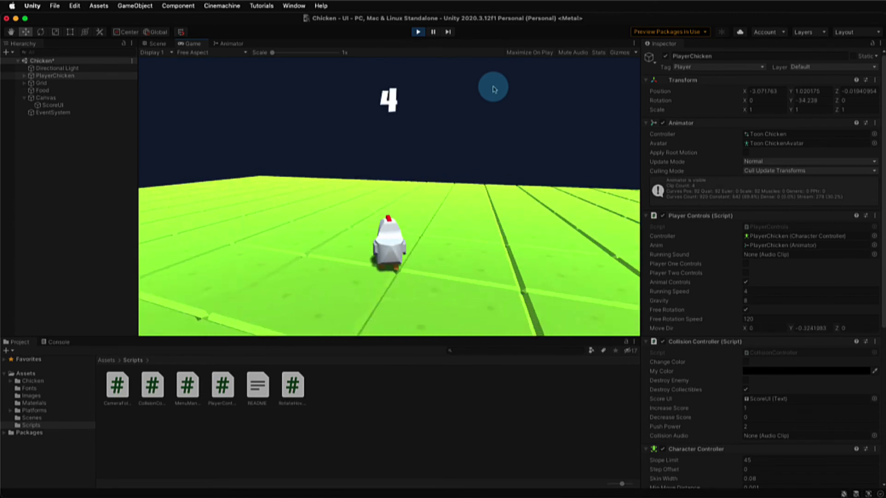
key("d")
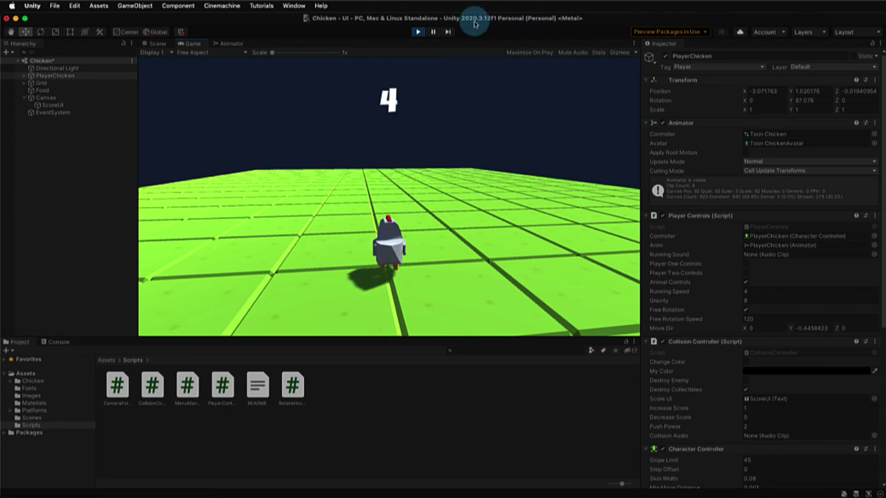
left_click(419, 32)
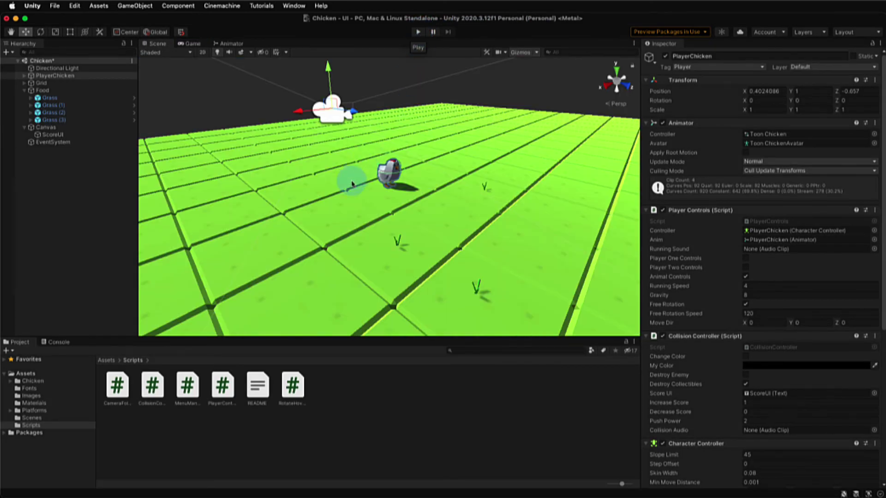
- Open the CollisionController script in VSCodium and examine its variables, collision score handling and Update function
double_click(158, 393)
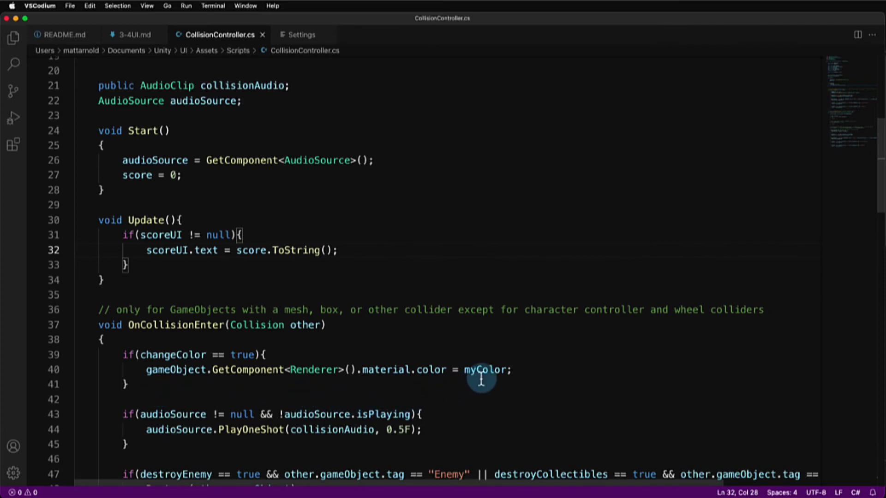
scroll(485, 378, "up", 10)
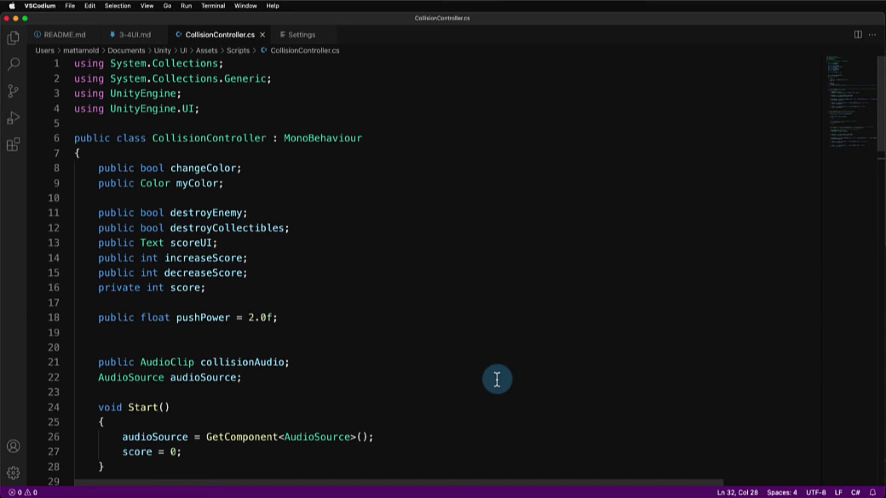
scroll(497, 380, "down", 6)
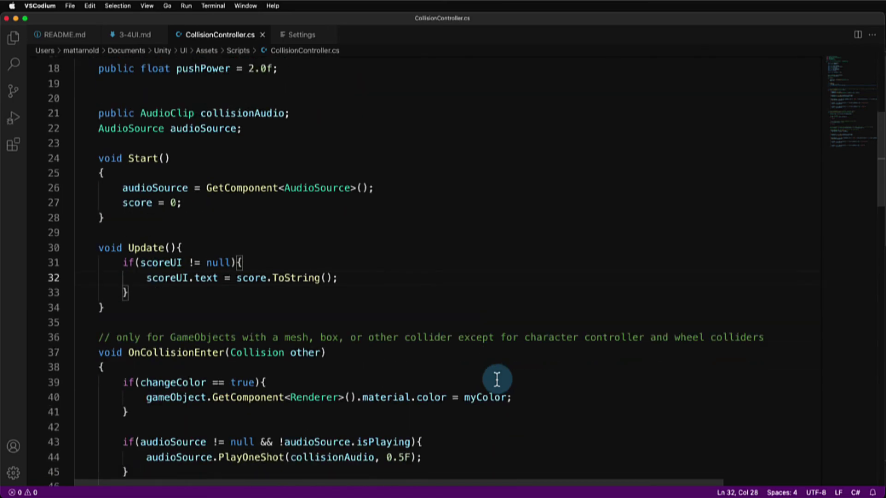
scroll(497, 379, "down", 5)
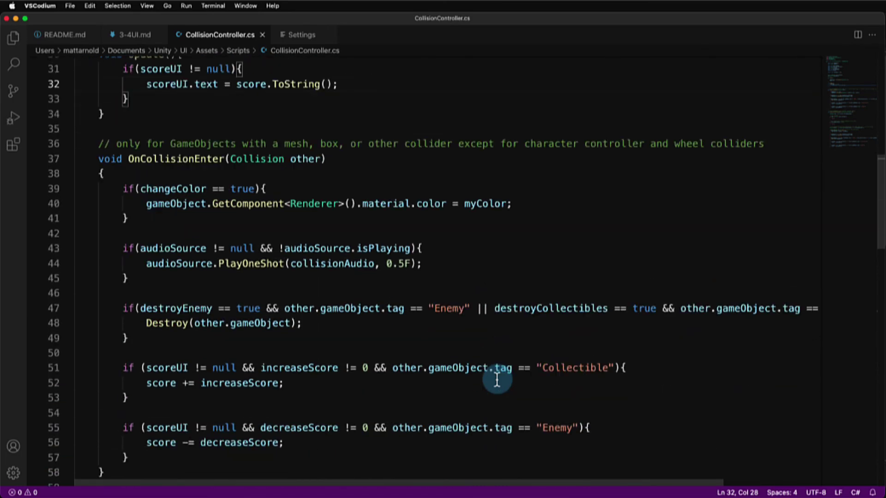
scroll(497, 380, "down", 2)
scroll(497, 380, "up", 1)
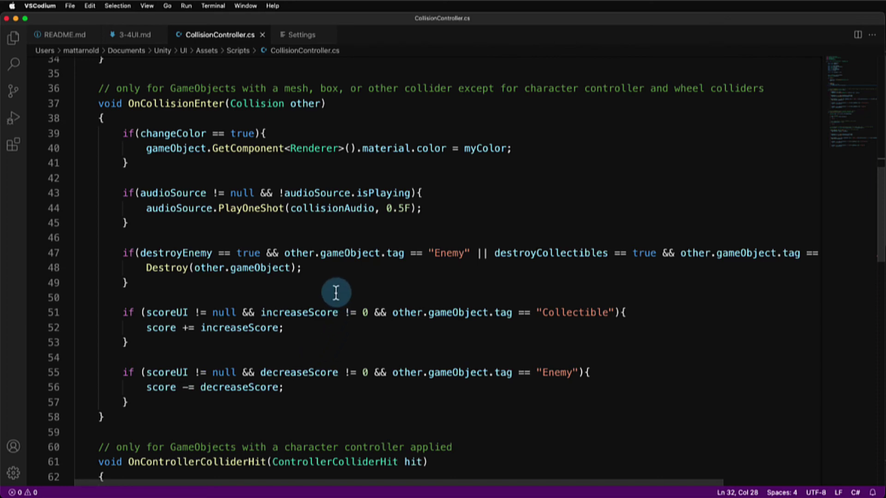
scroll(337, 293, "up", 4)
scroll(339, 302, "up", 3)
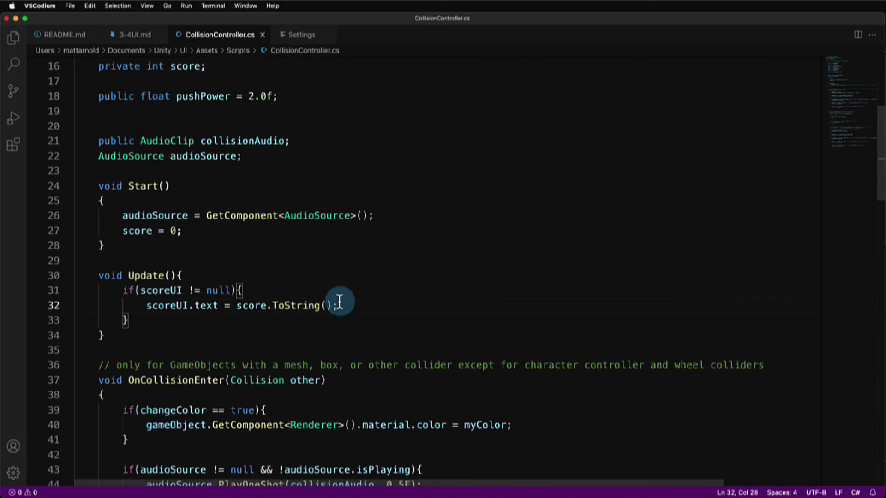
scroll(279, 318, "down", 2)
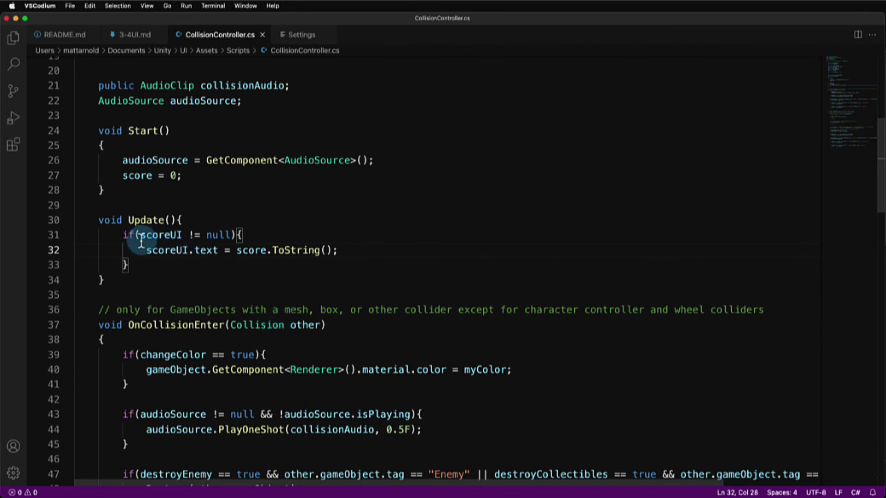
left_click_drag(96, 221, 147, 282)
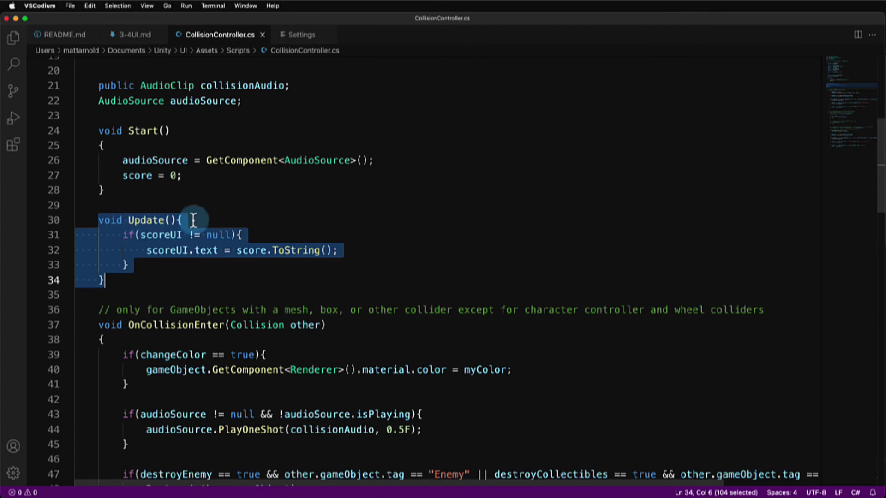
left_click(219, 250)
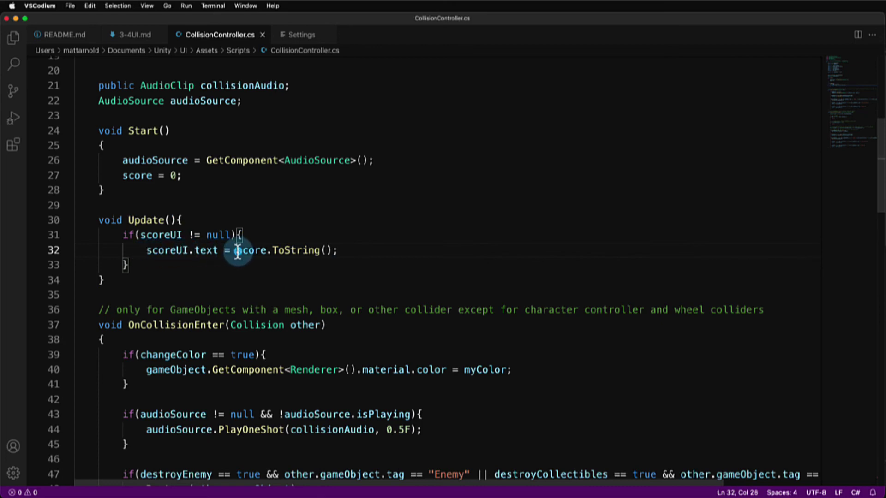
- In the Update function, insert "SCORE: " + before score.ToString() in the scoreUI.text assignment and save the script
left_click_drag(233, 250, 335, 250)
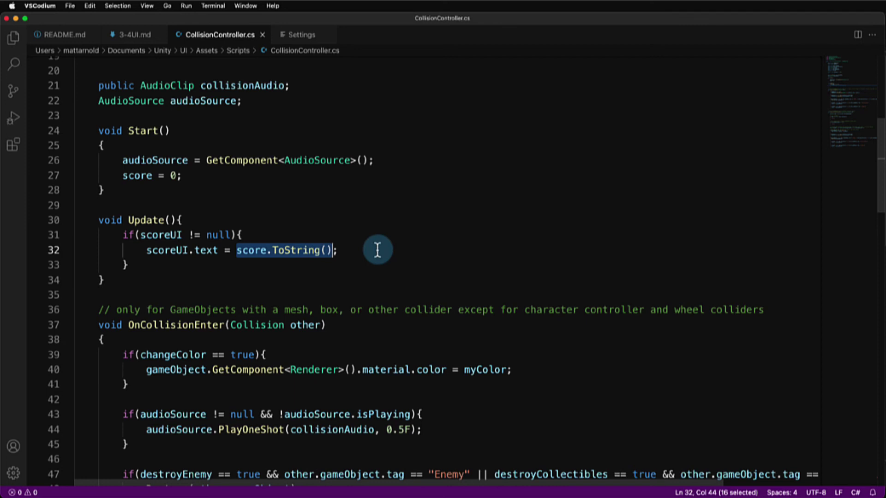
left_click(236, 251)
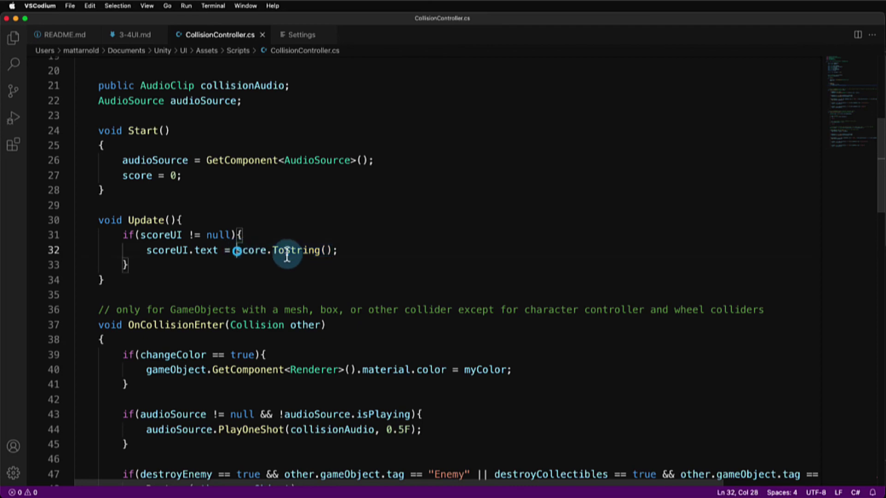
type("\"")
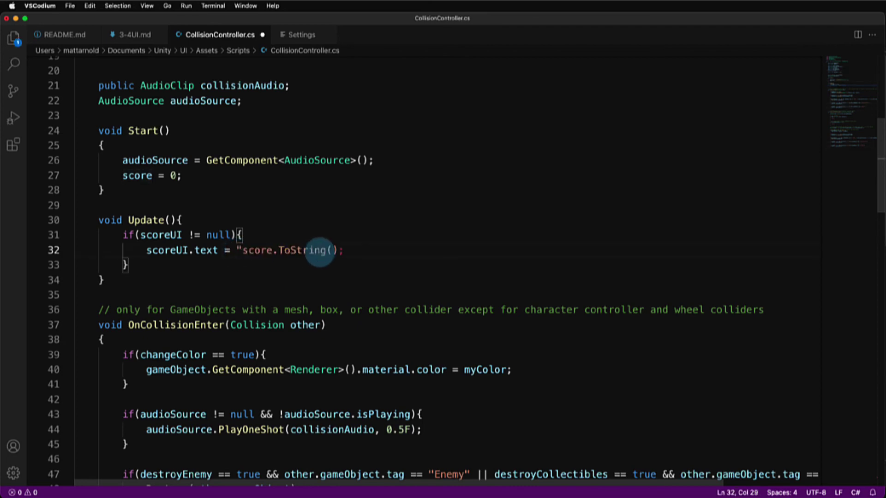
type("SCORE")
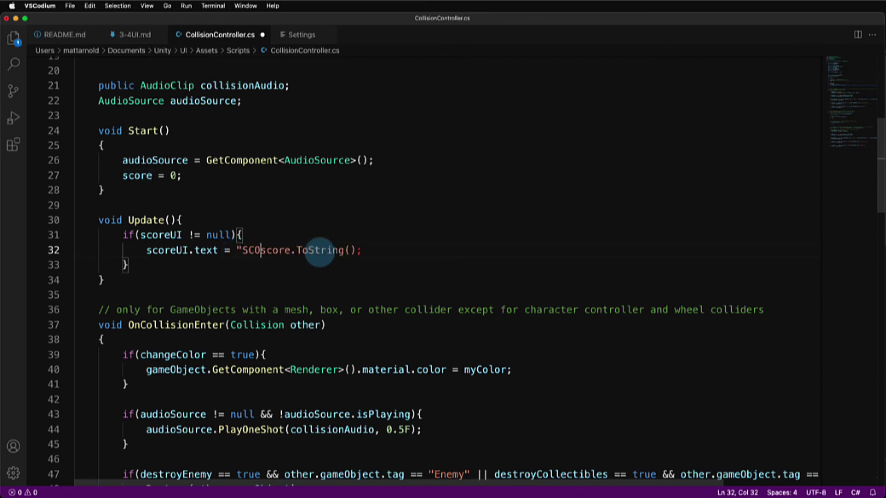
type(":")
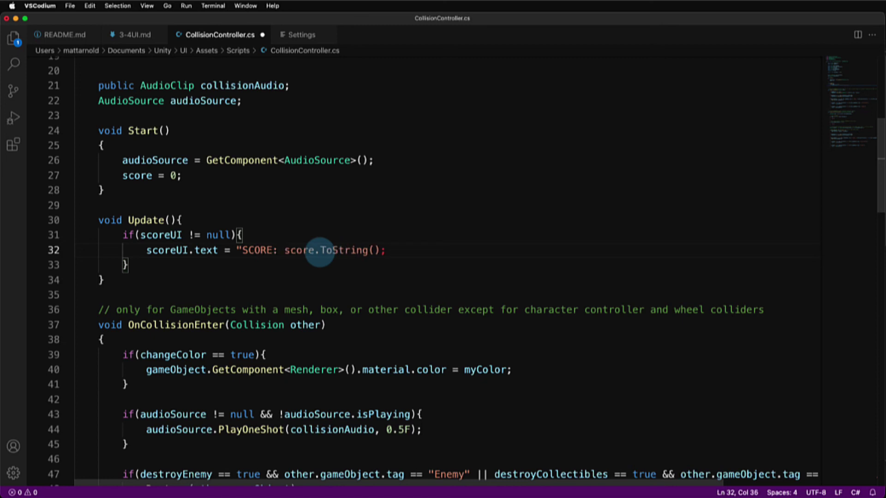
type(" \"")
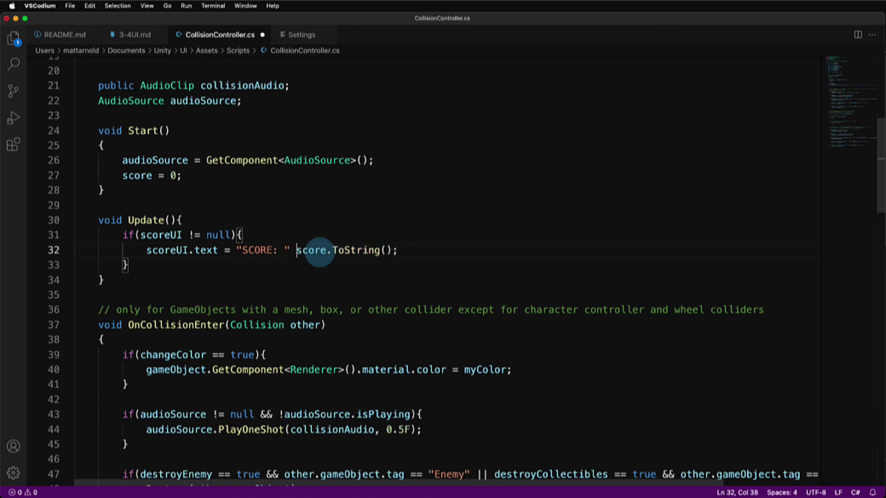
type(" +")
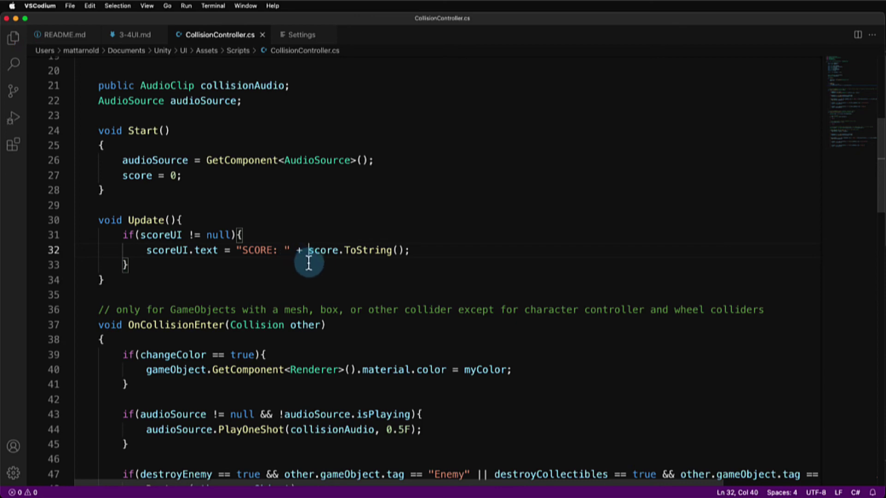
- Switch to Unity, start a play test and run the chicken through the first two grass clumps to check the labelled score
key("super+Tab")
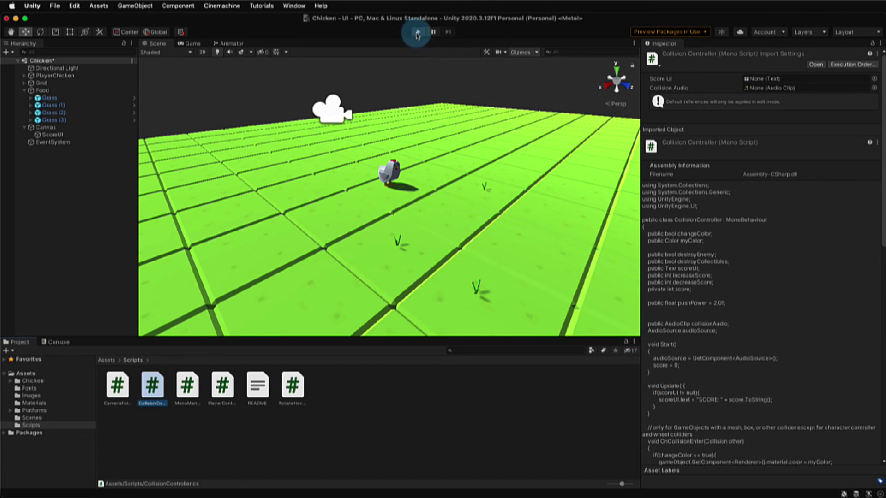
left_click(417, 32)
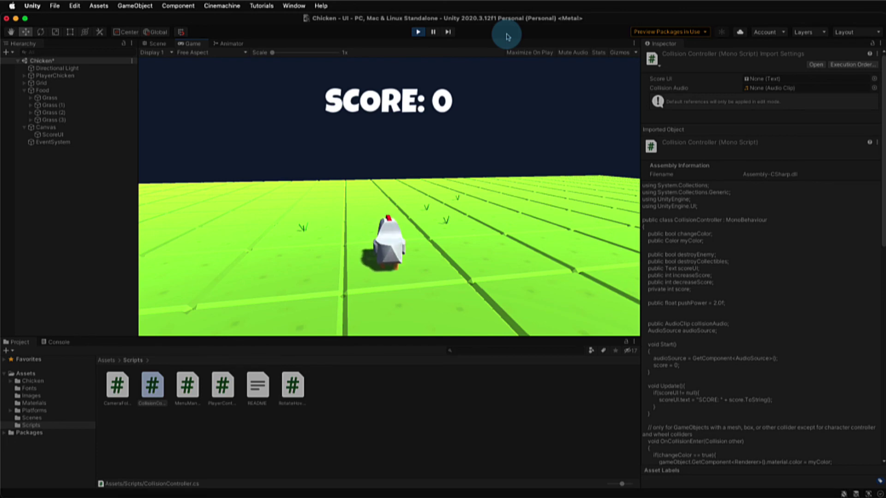
key("Up")
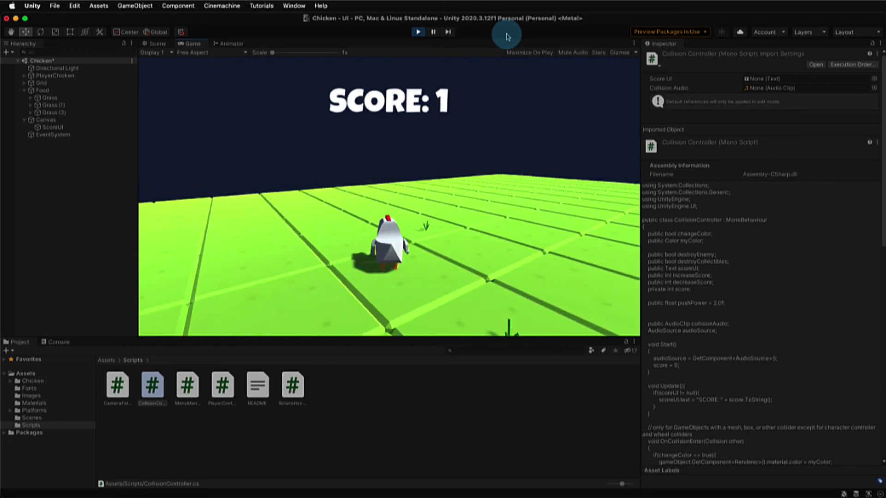
key("Left")
key("Up")
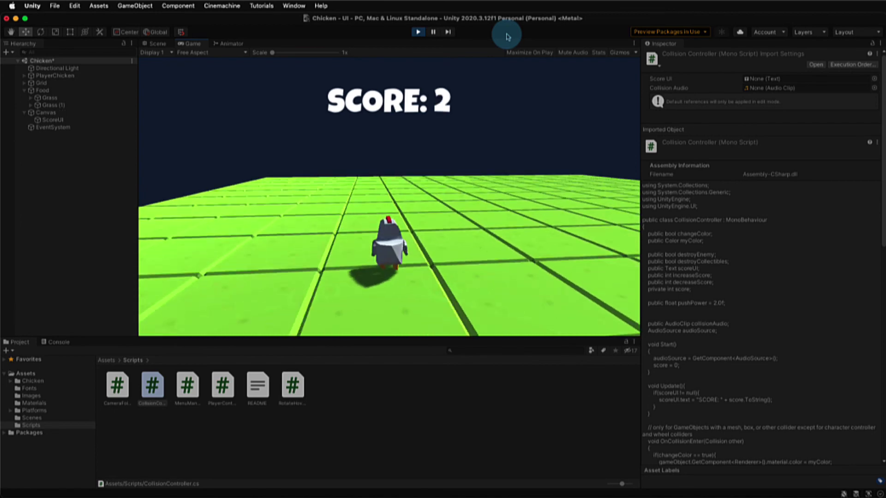
- Turn the chicken around and run it through the remaining two grass clumps to check that the labelled score keeps counting
key("Right")
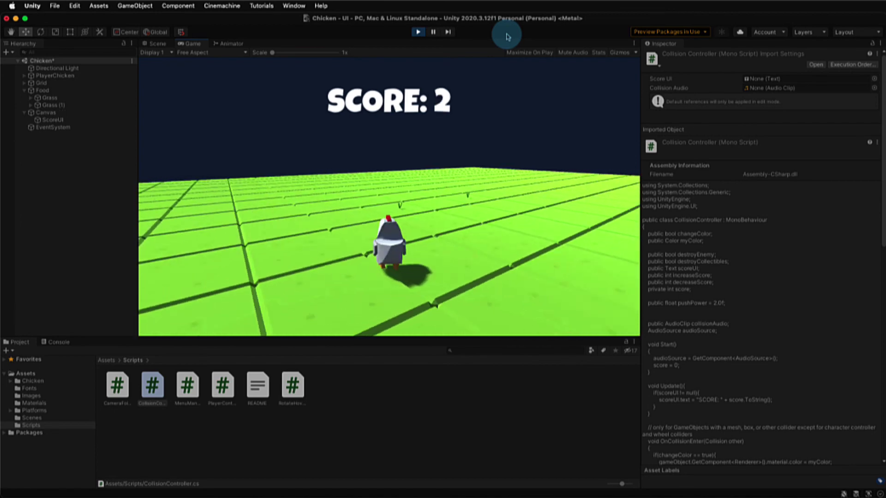
key("Right")
key("Right")
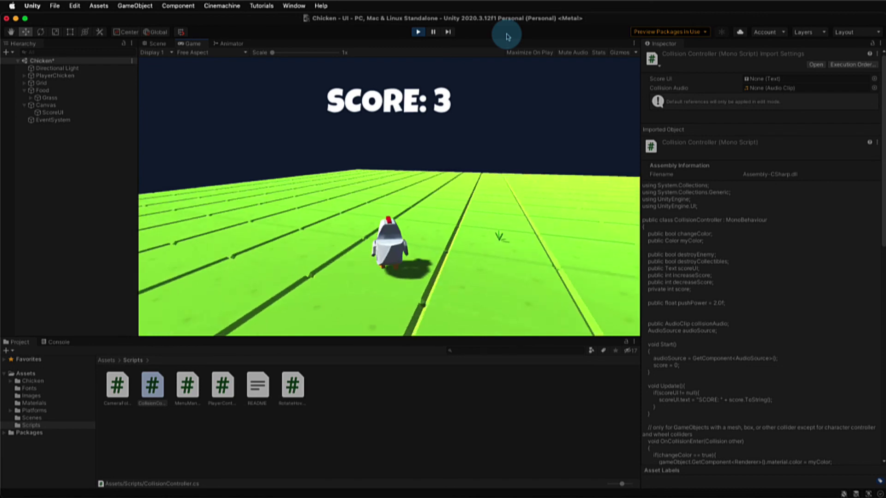
key("Up")
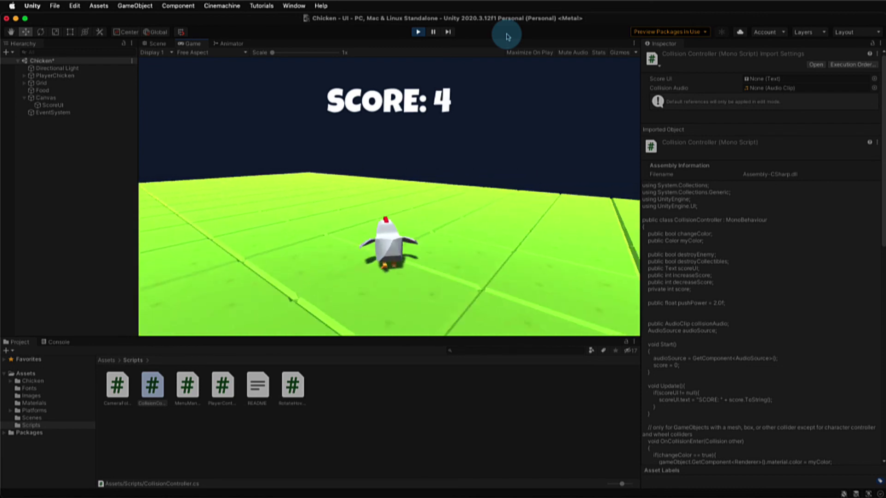
key("Left")
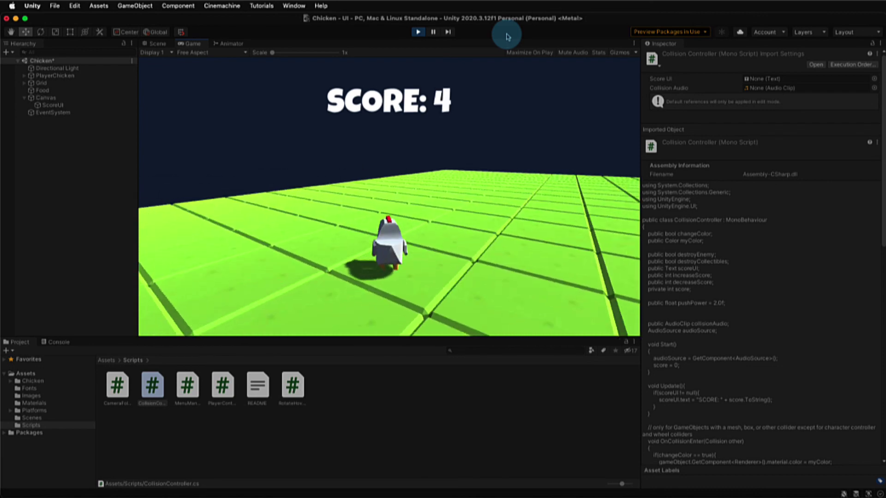